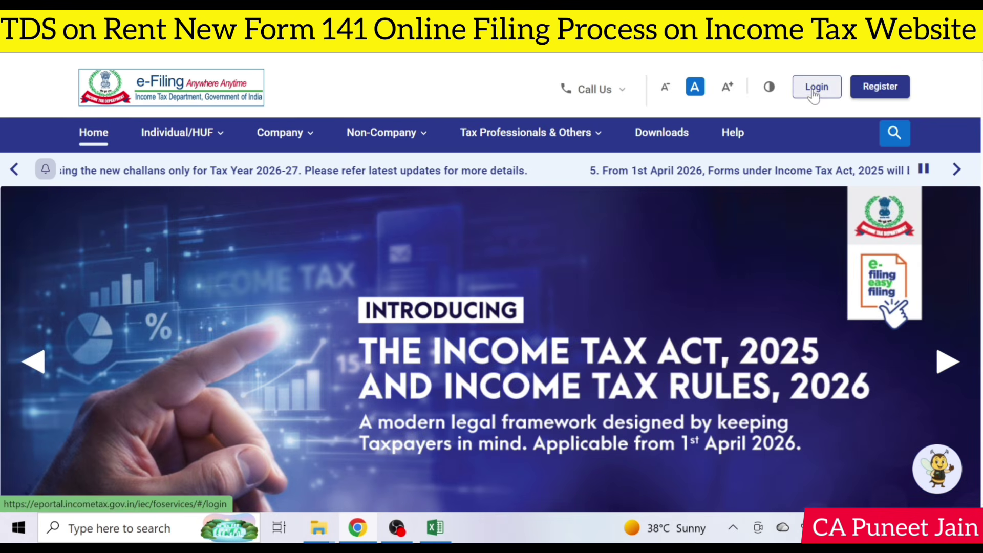
Step: Open the portal's login page and sign in with the taxpayer's user ID
click(816, 92)
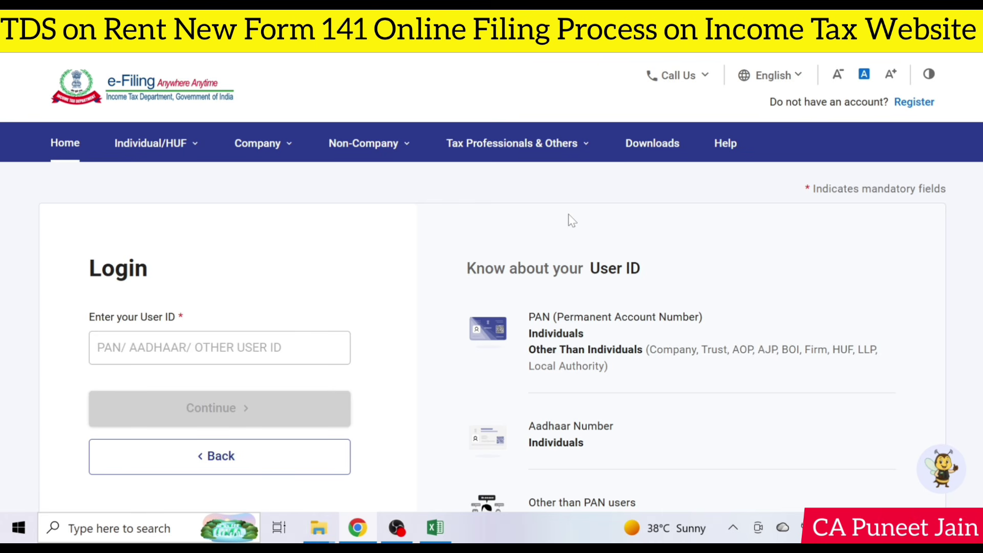
click(221, 348)
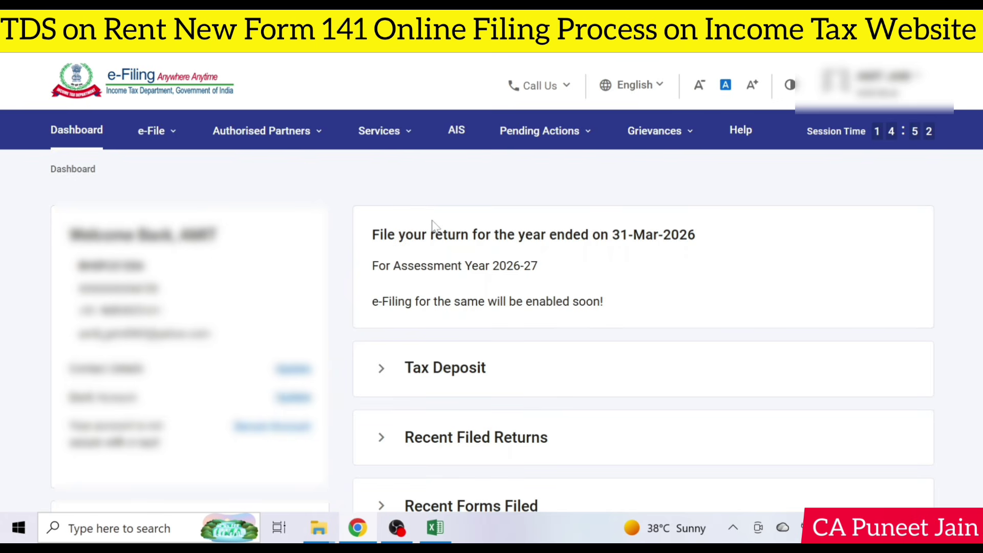
Step: Start a new e-Pay Tax payment under the Income-tax Act, 2025
click(153, 132)
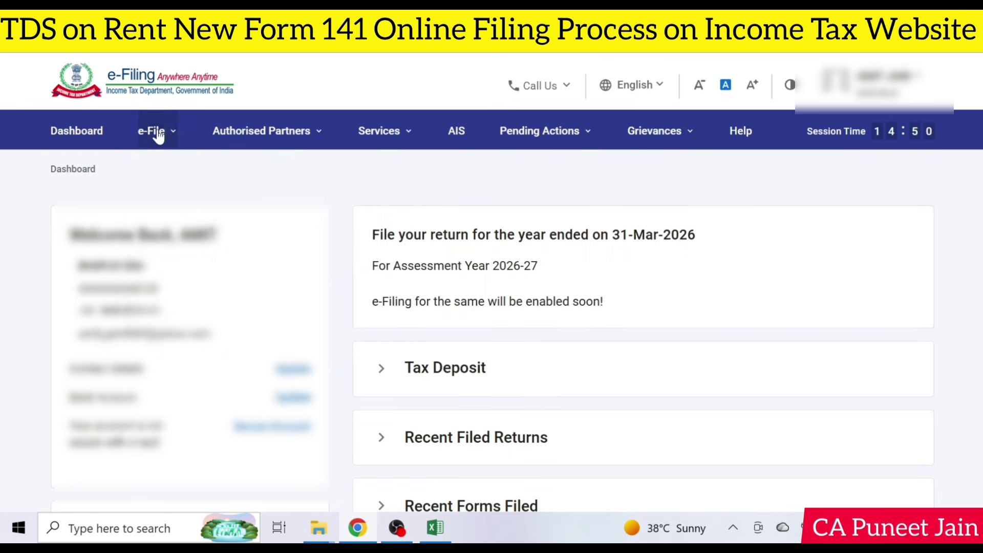
click(158, 134)
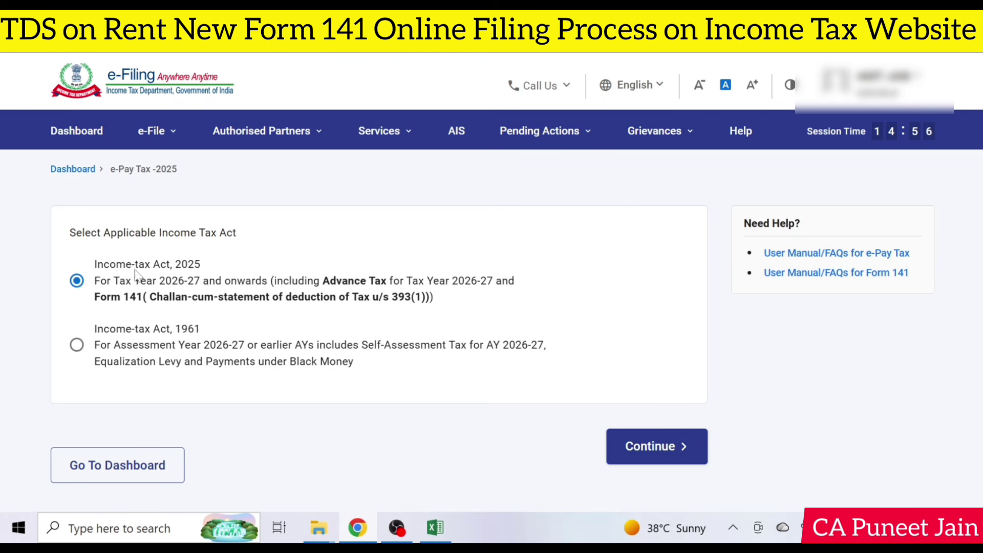
click(666, 452)
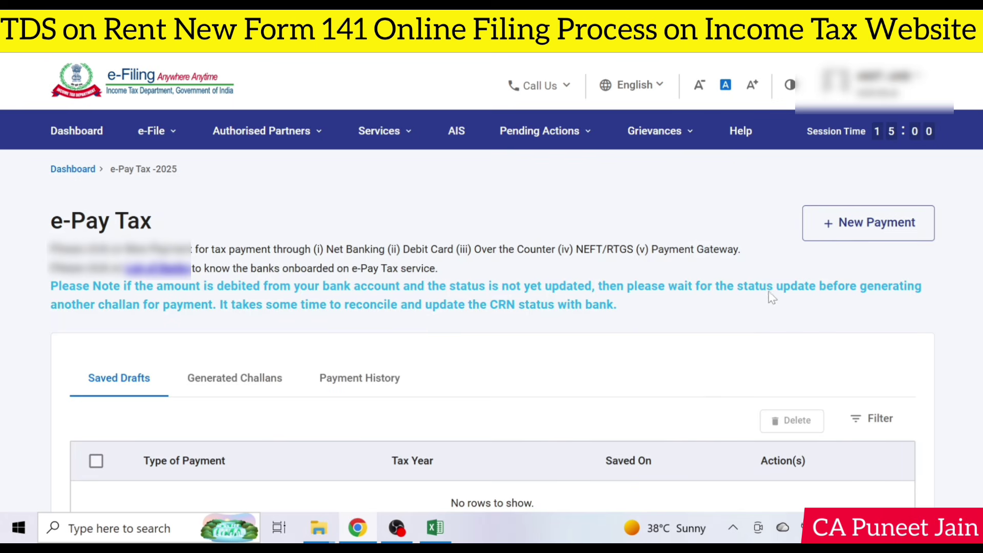
click(876, 234)
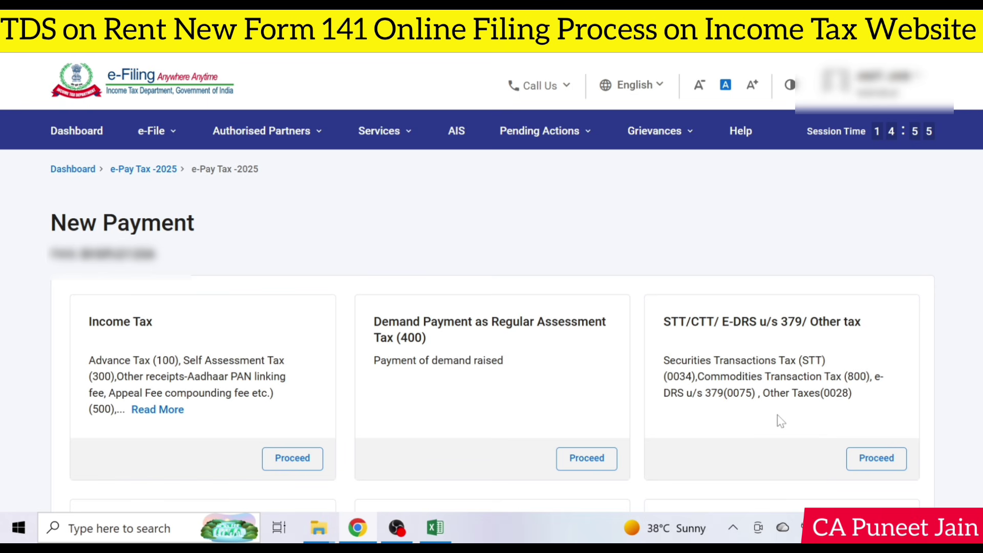
Step: Proceed with Form 141 (Challan-cum-statement of deduction of tax under section 393(1)) for Non-Corporate deductee(s)
scroll(758, 333, down, 7)
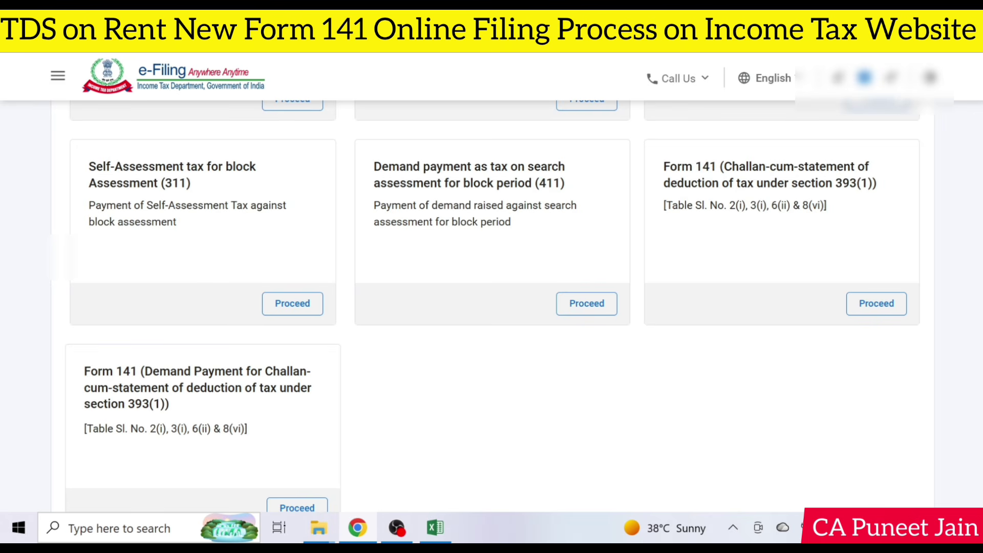
click(883, 303)
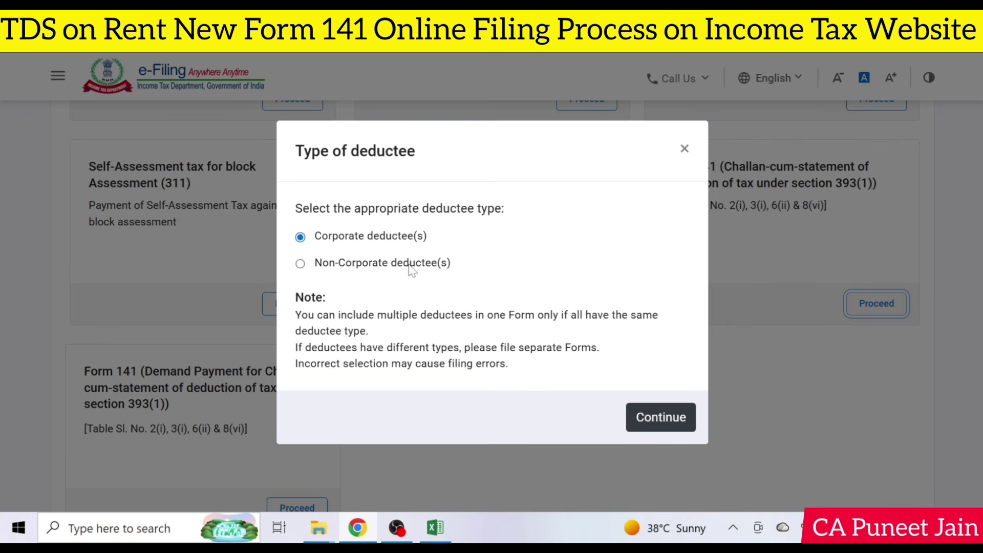
click(409, 265)
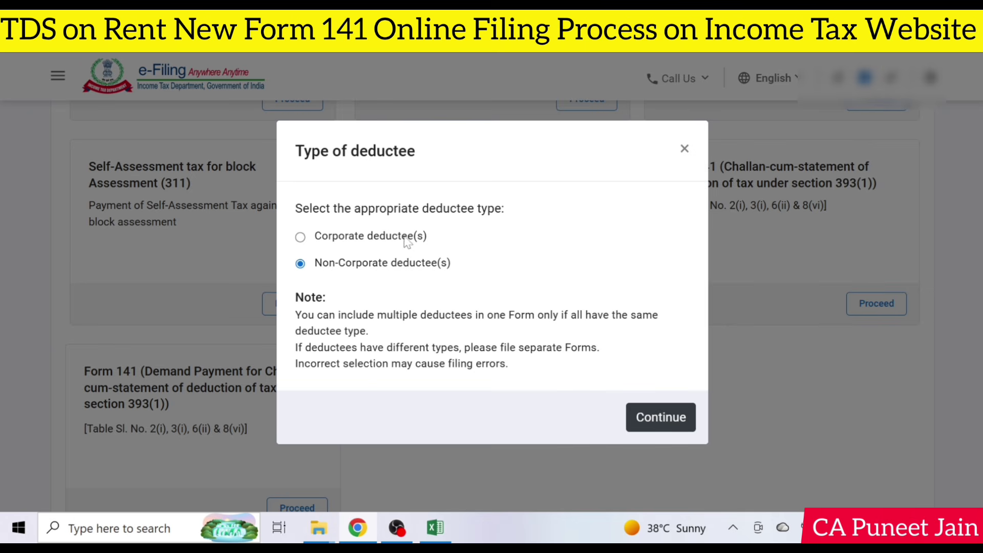
click(659, 419)
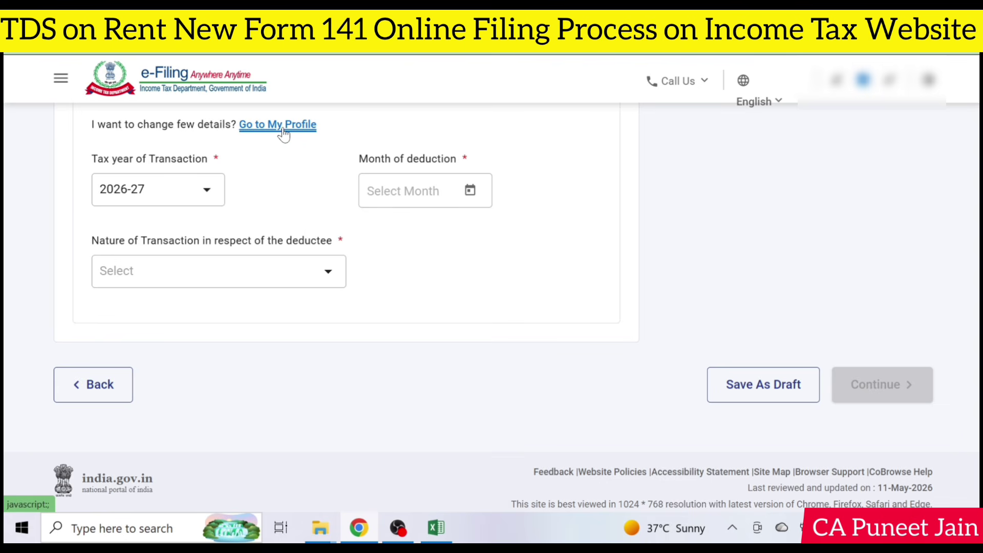
Step: Set the month of deduction to Apr-2026 and the transaction nature to Schedule A, TDS on Rent paid by Individual/HUF, and continue to the transaction details
scroll(644, 338, down, 1)
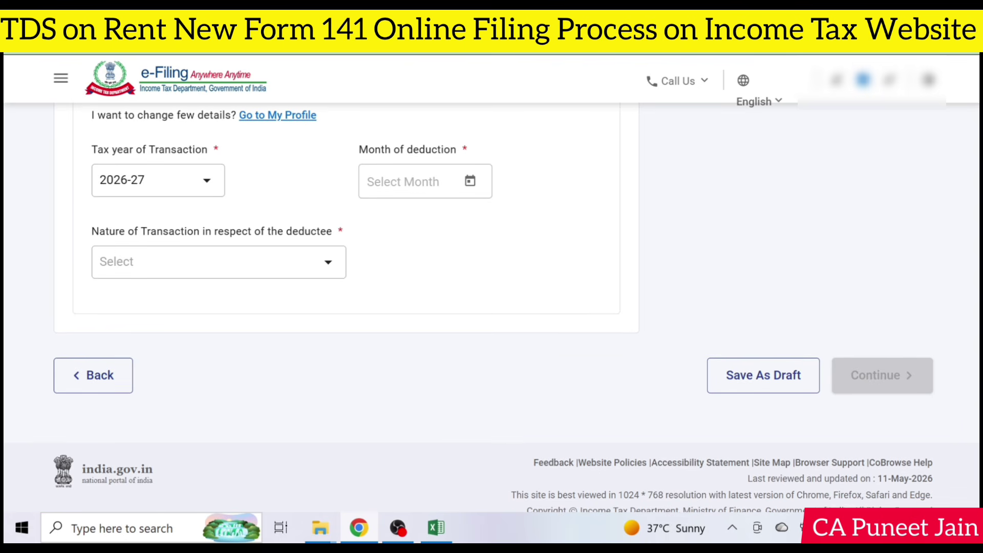
click(470, 180)
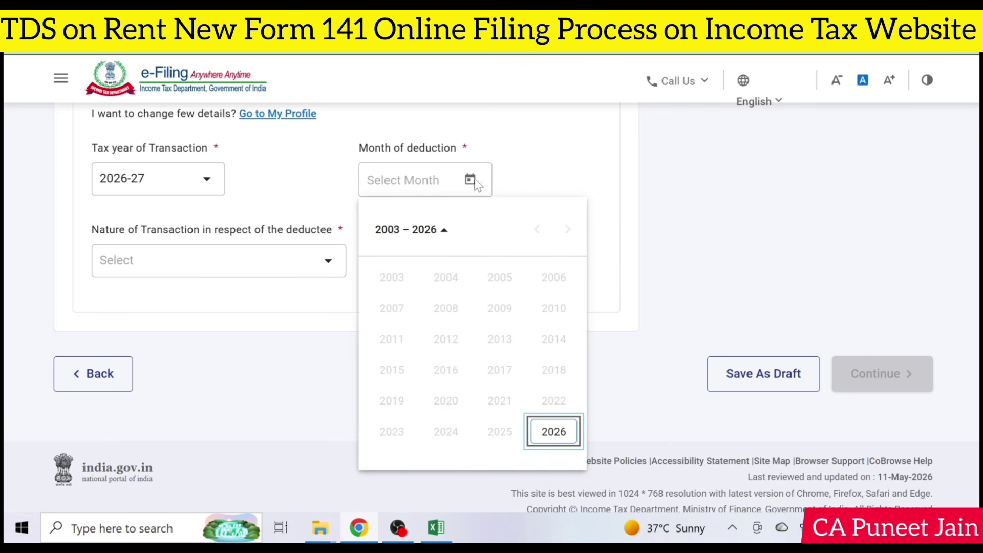
click(549, 435)
click(553, 308)
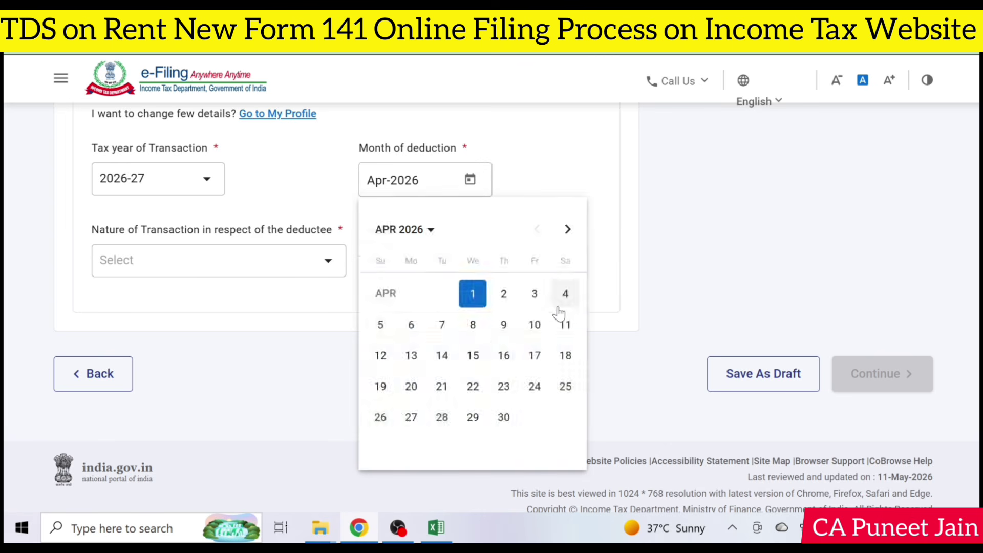
click(210, 270)
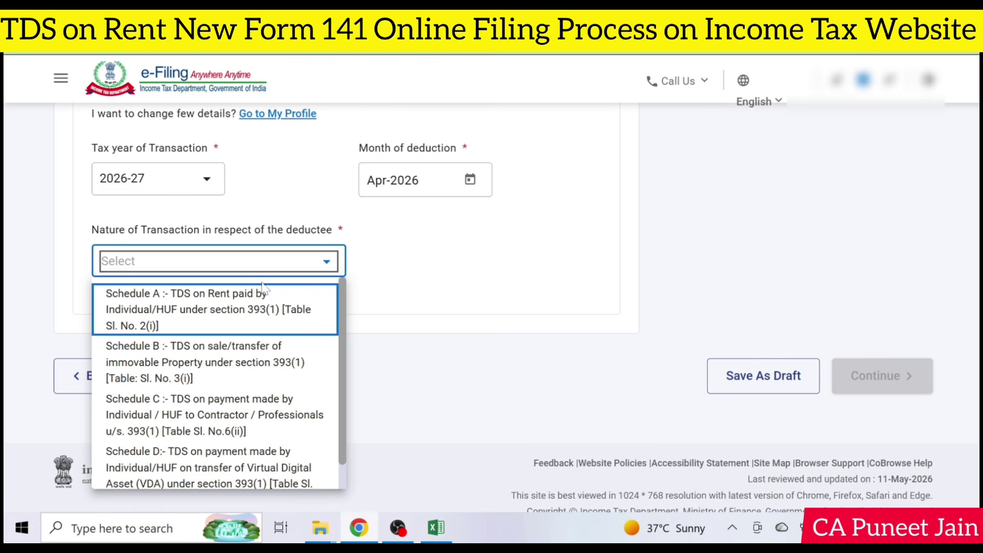
click(206, 310)
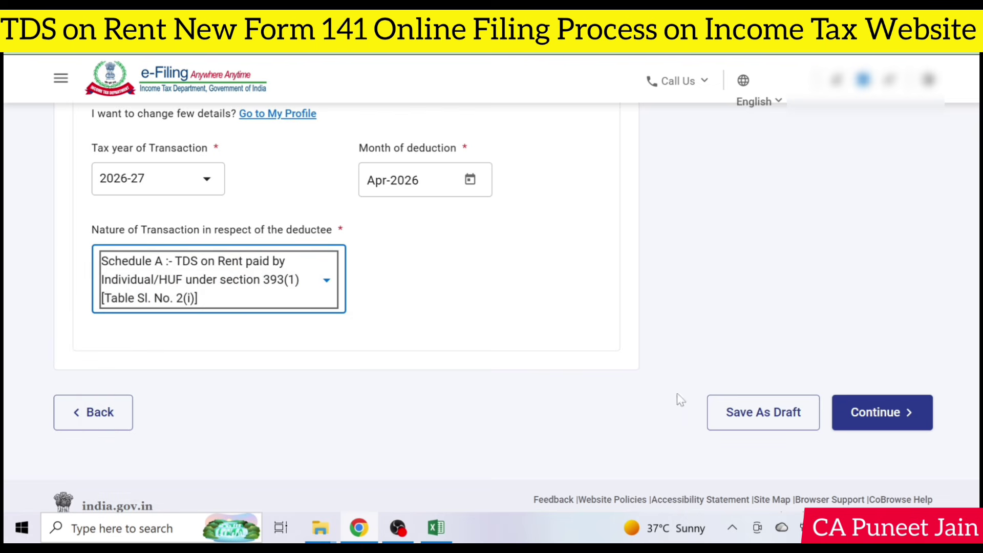
click(882, 413)
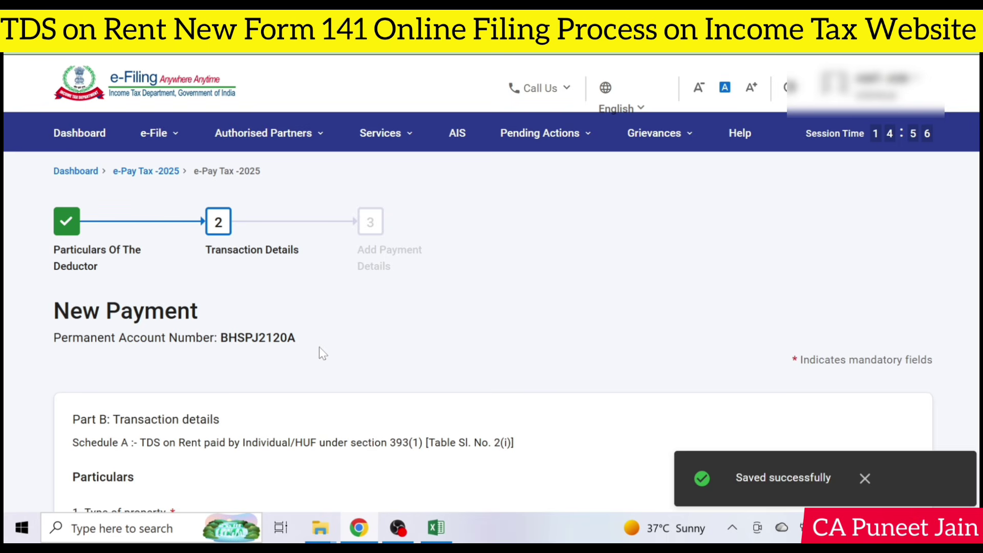
Step: Set the type of property rented to Building in the Schedule A particulars
scroll(542, 219, down, 5)
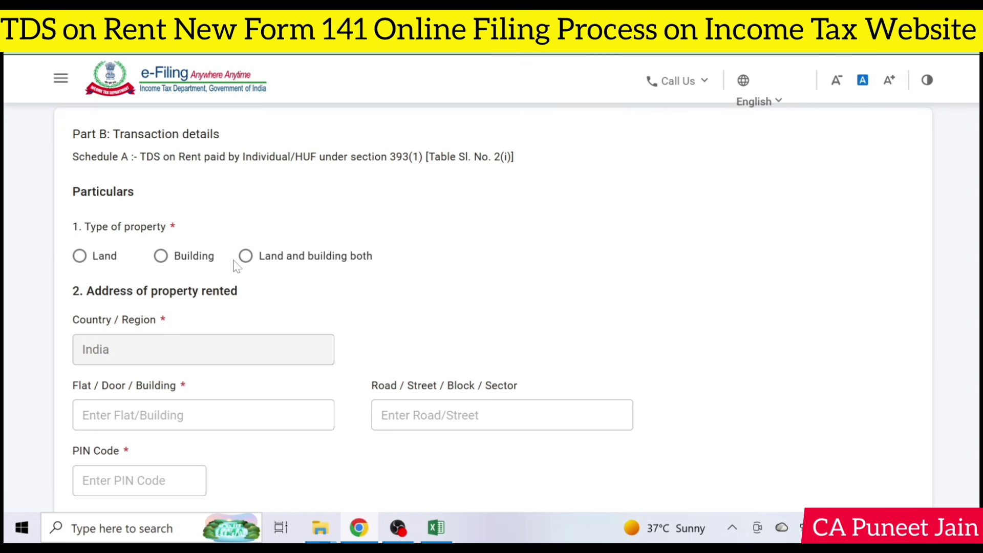
click(161, 257)
scroll(768, 274, down, 2)
scroll(272, 289, down, 1)
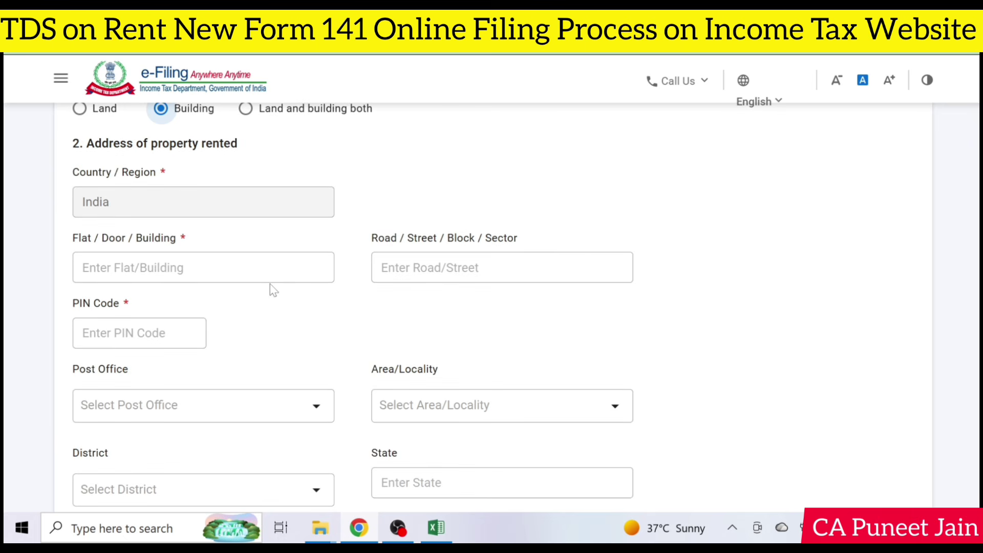
Step: Edit the listed tenant's details to set the proportion of rent paid to 100% and save the entry
scroll(314, 322, down, 3)
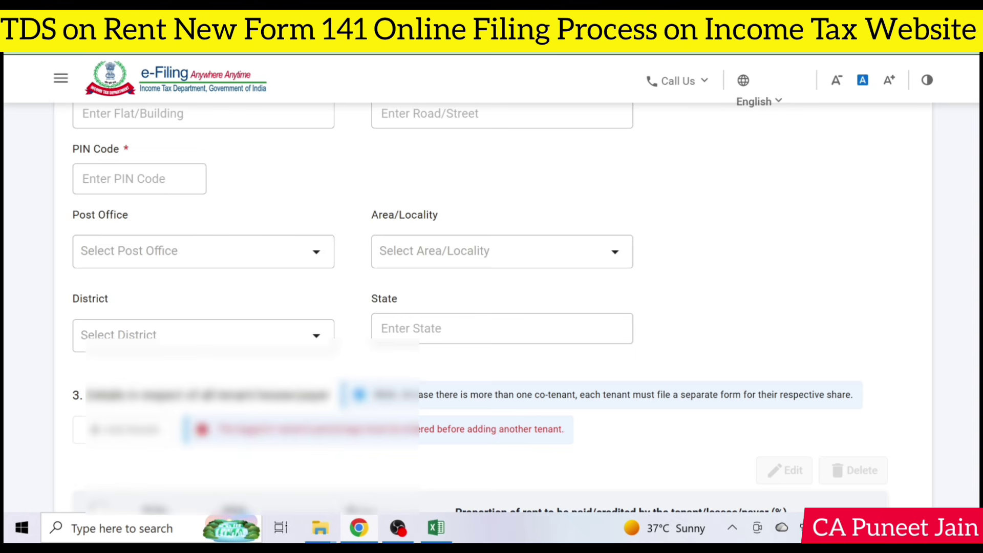
scroll(574, 407, down, 2)
scroll(573, 407, down, 3)
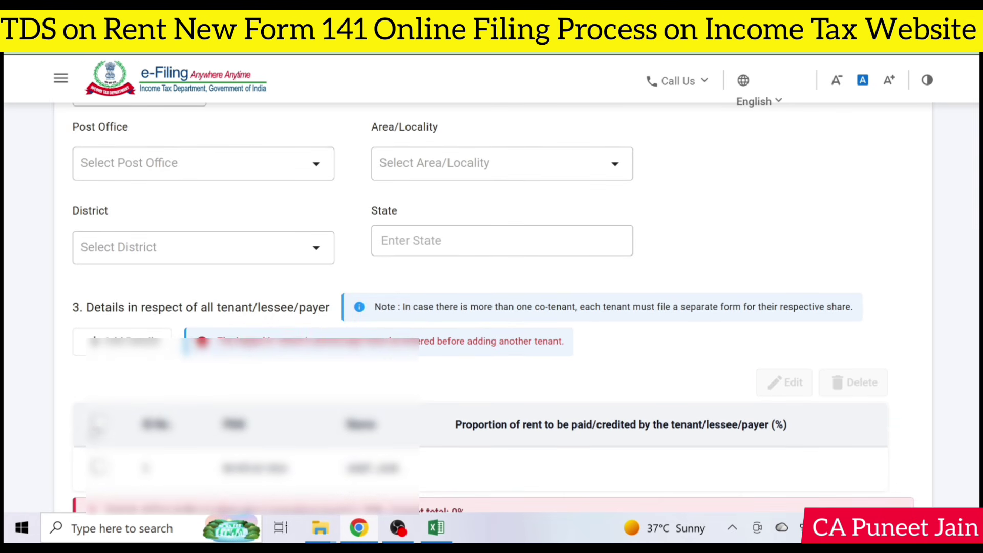
click(98, 423)
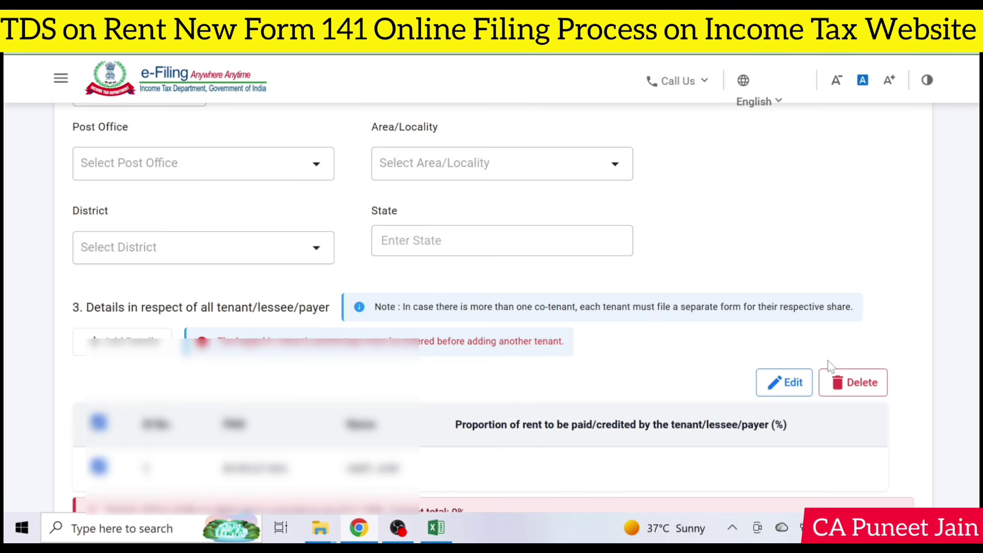
click(794, 382)
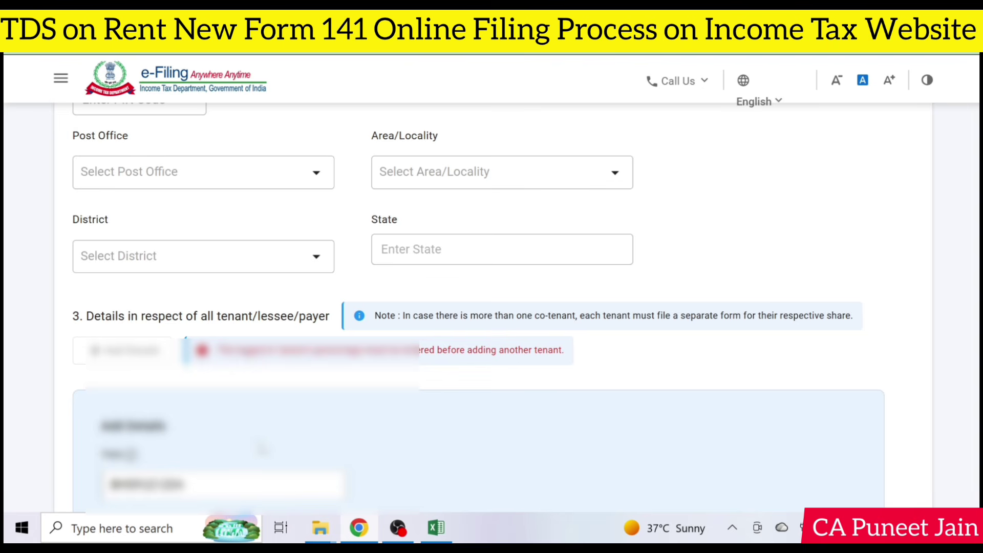
scroll(491, 308, down, 3)
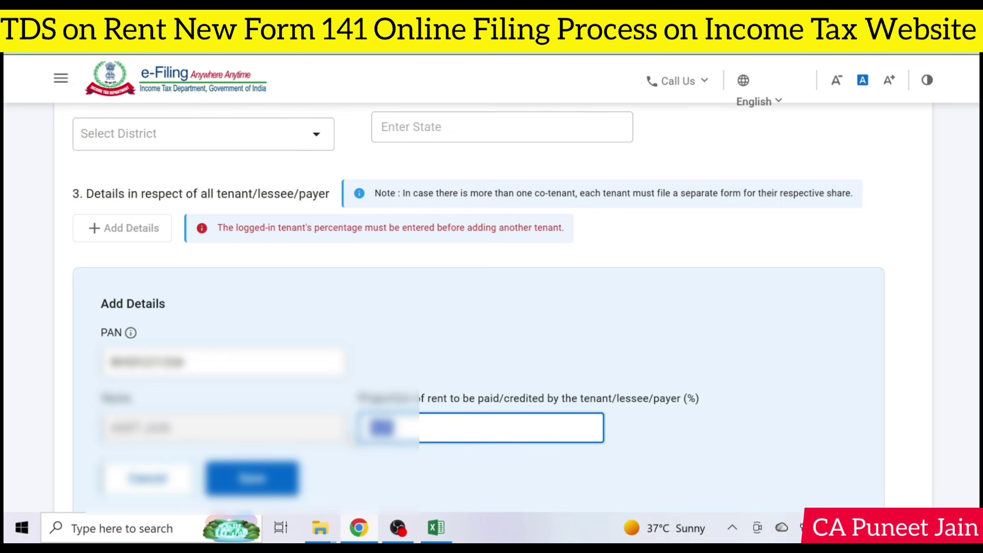
text(1000)
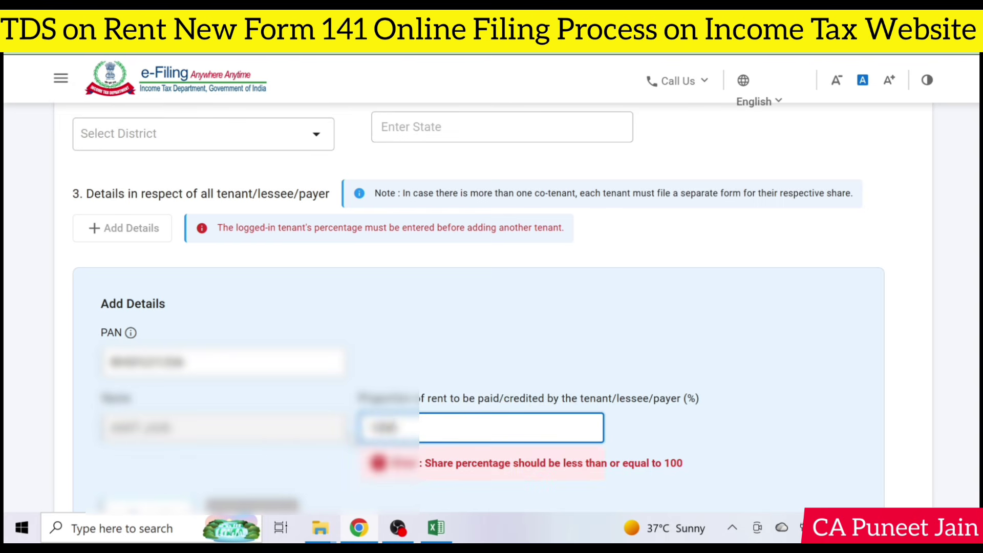
key(BackSpace)
click(250, 479)
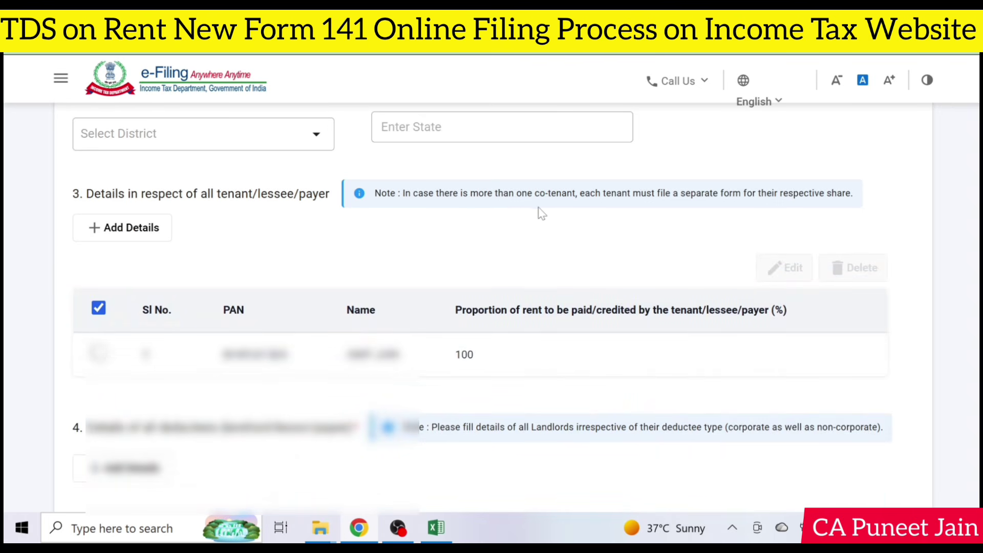
Step: Open a new landlord entry in the deductee details and set the proportion of rent received to 100%
scroll(540, 210, down, 5)
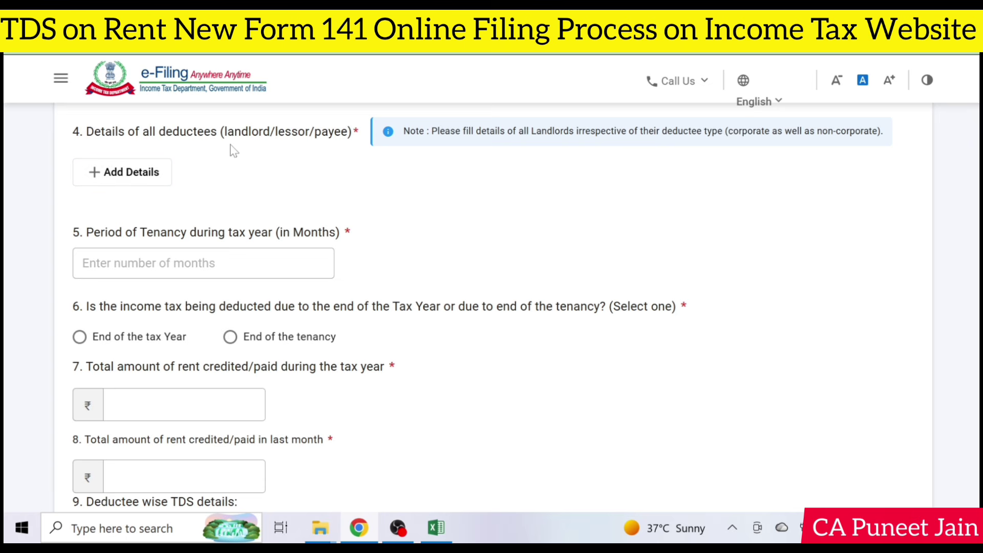
click(145, 188)
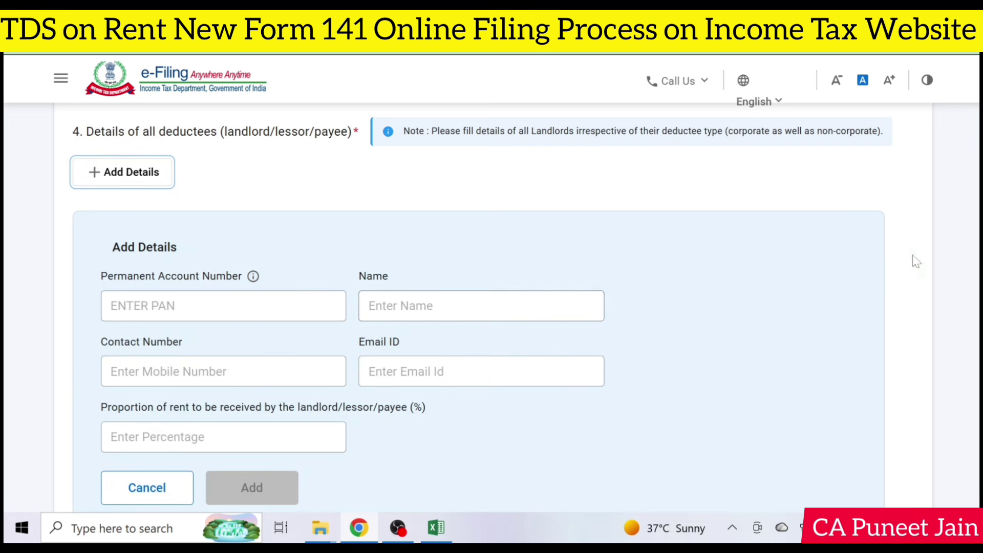
scroll(917, 260, down, 2)
click(165, 232)
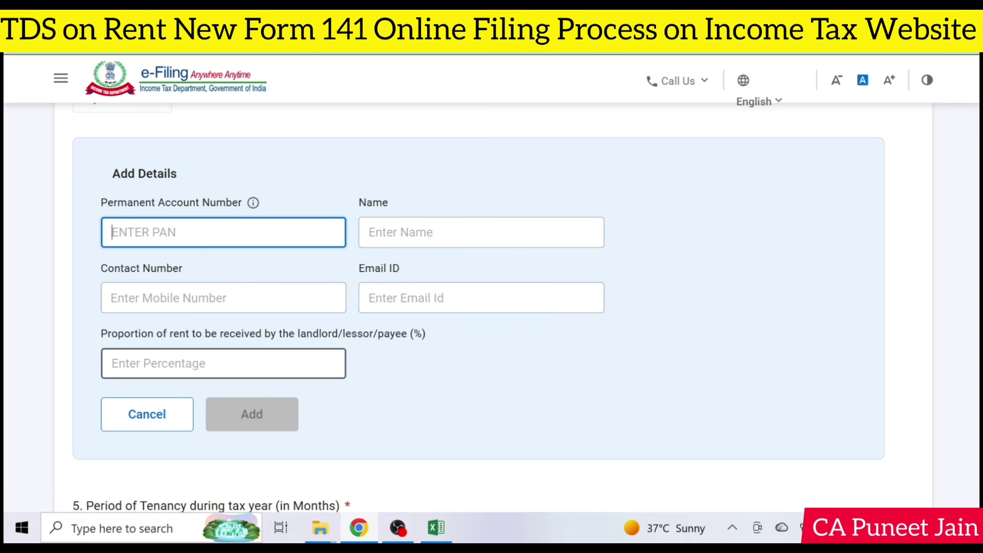
click(223, 363)
text(100)
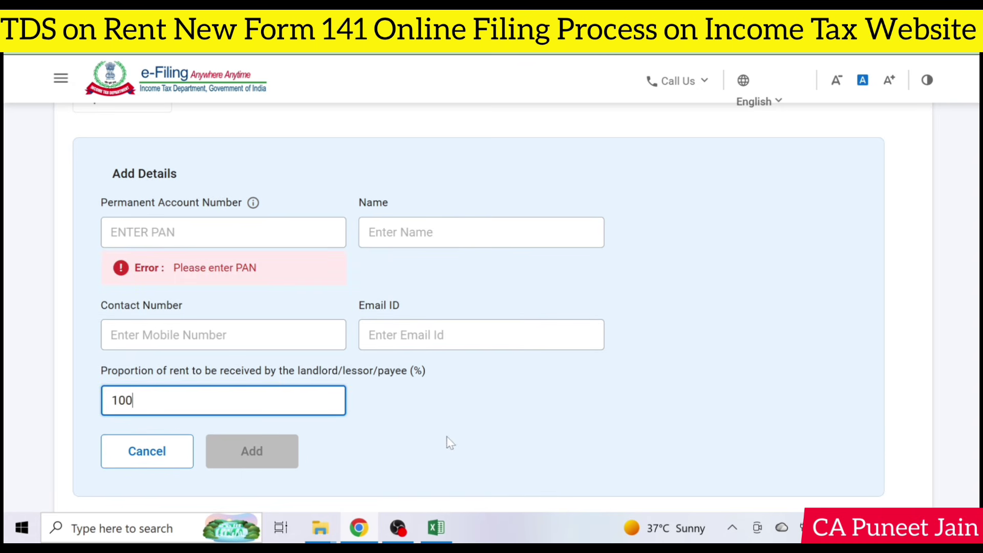
click(223, 444)
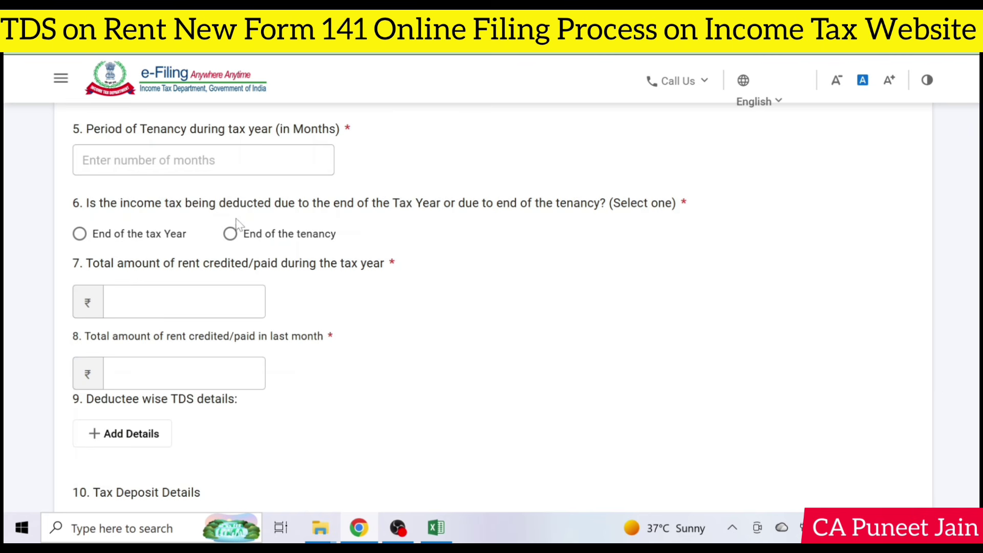
Step: Set the period of tenancy during the tax year to 1 month
click(205, 160)
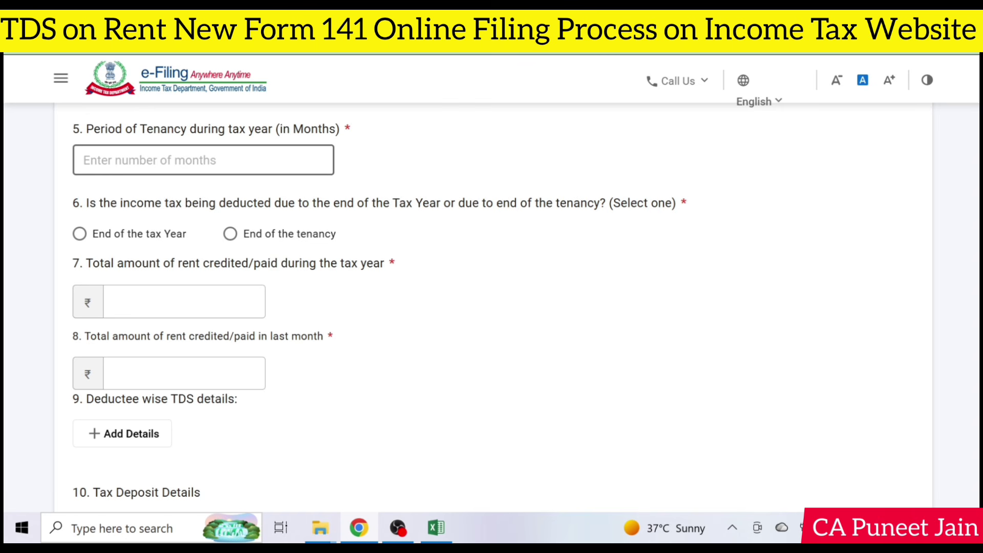
click(204, 160)
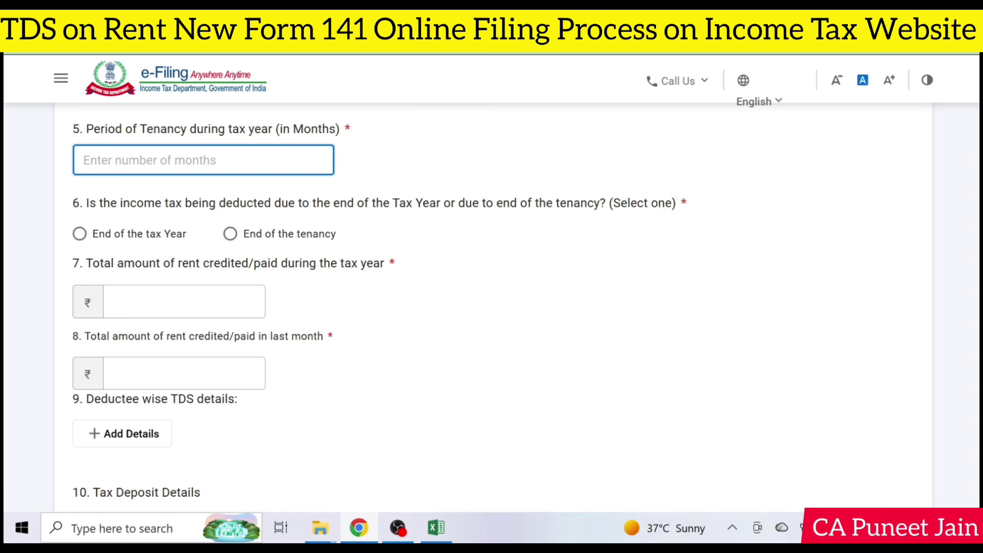
text(1)
key(BackSpace)
text(1)
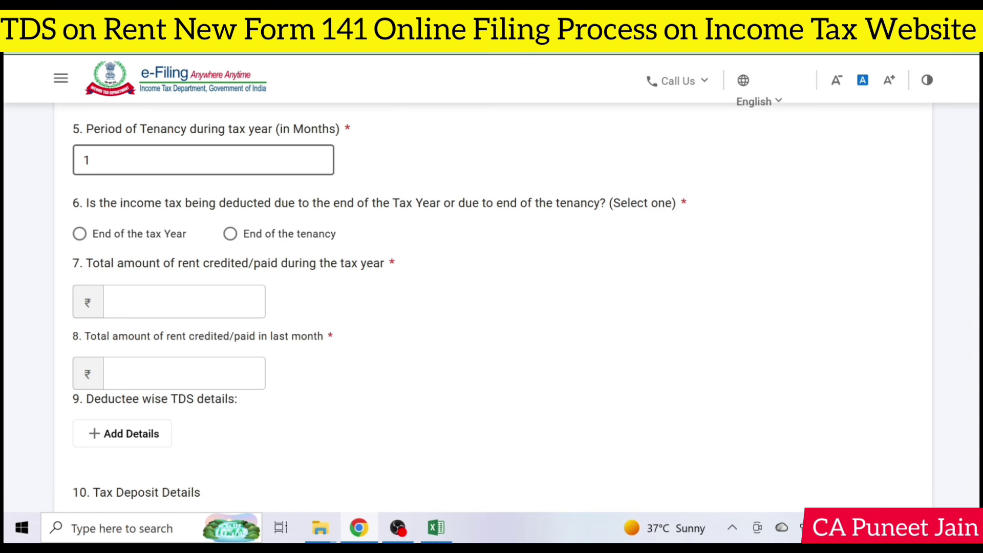
key(BackSpace)
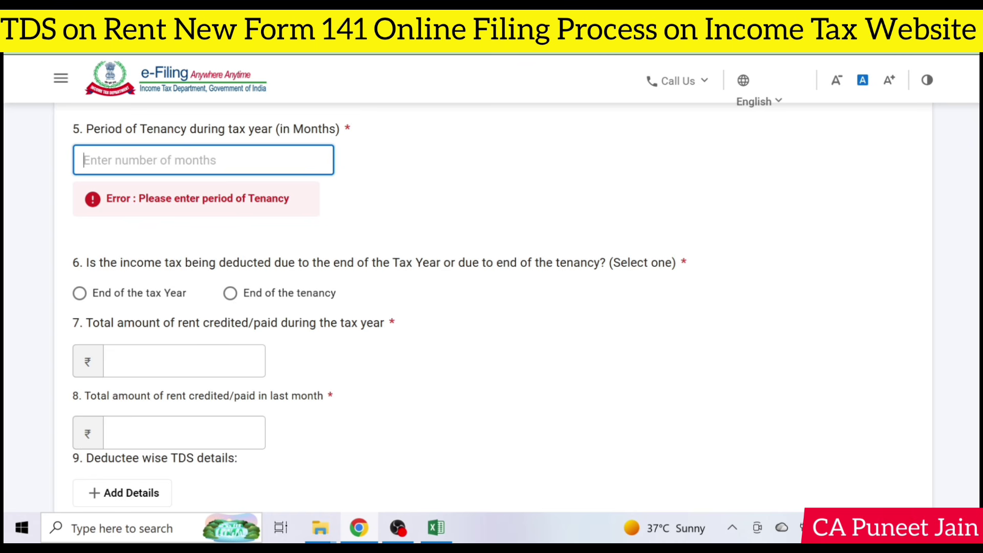
text(1)
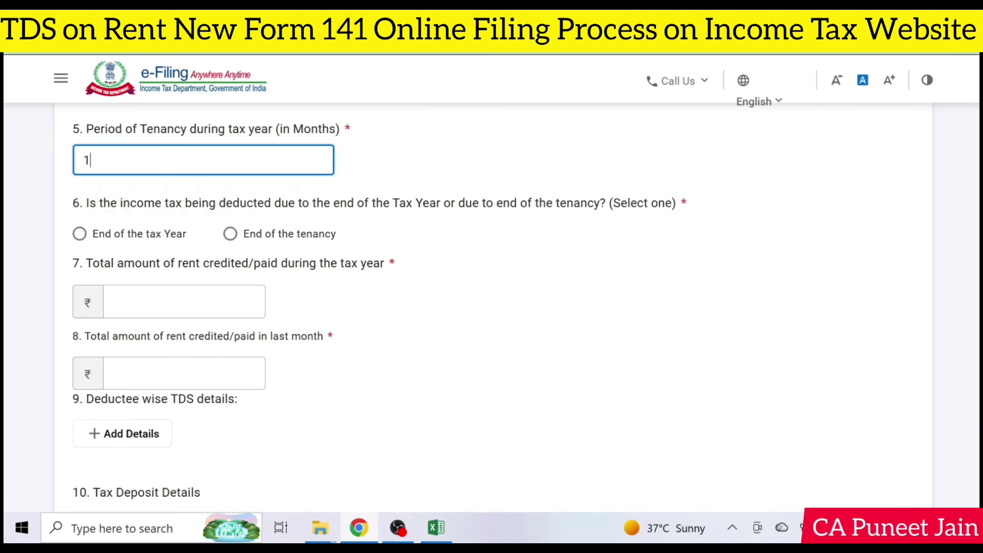
Step: Select End of the tenancy as the reason the income tax is being deducted
key(Tab)
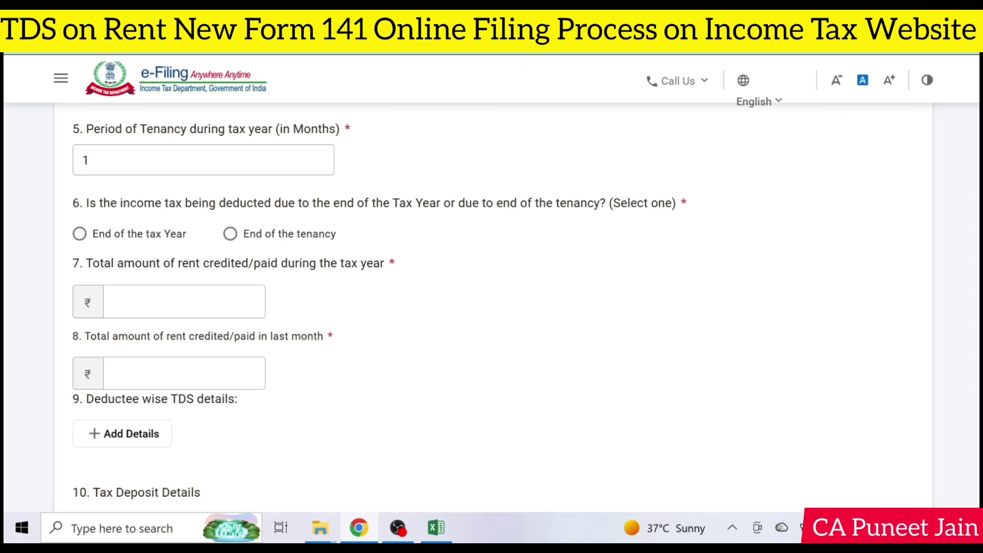
drag(372, 202, 600, 203)
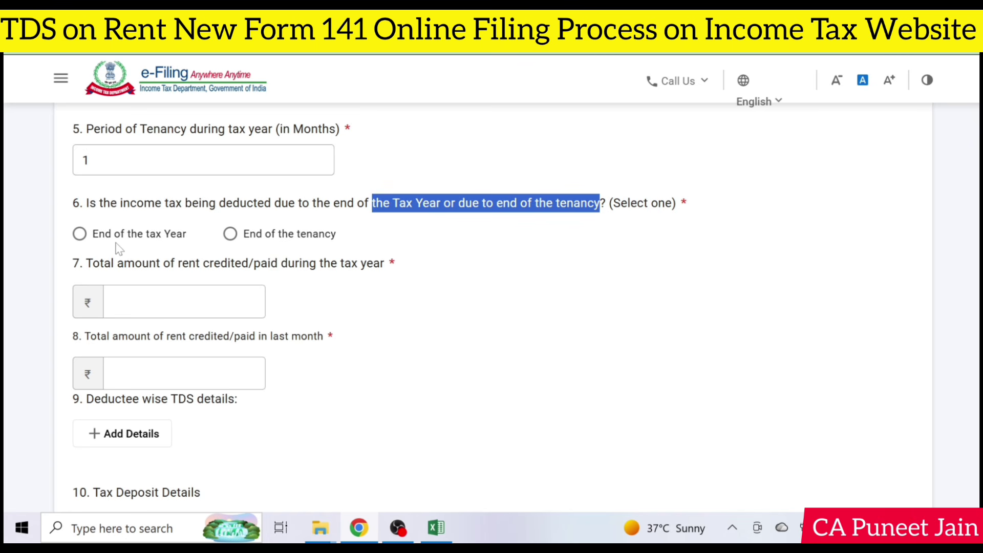
click(79, 234)
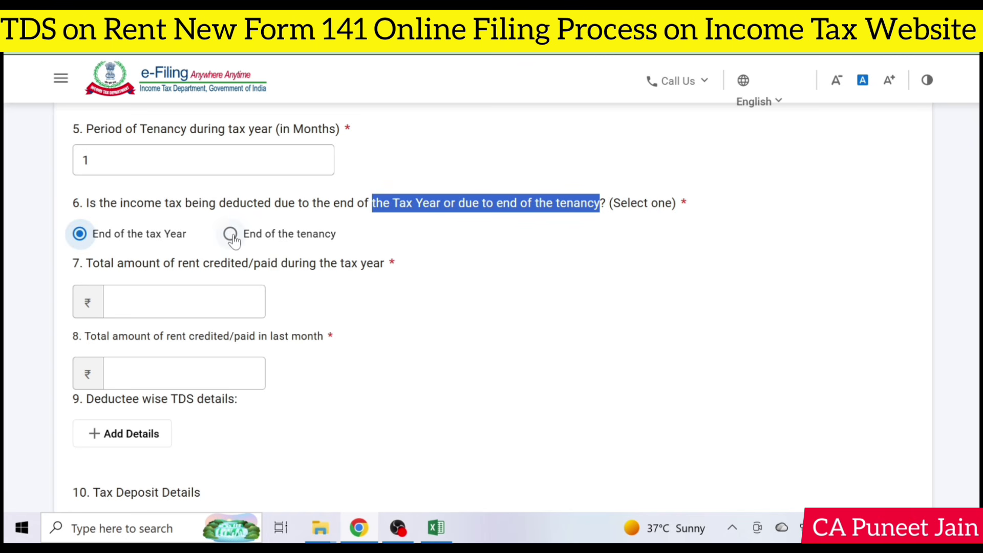
click(231, 235)
click(80, 234)
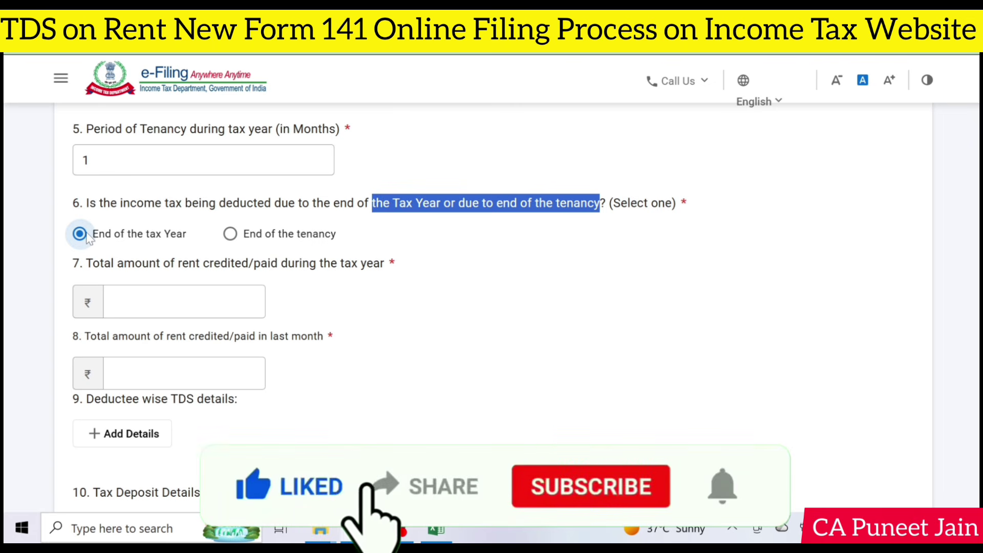
click(204, 160)
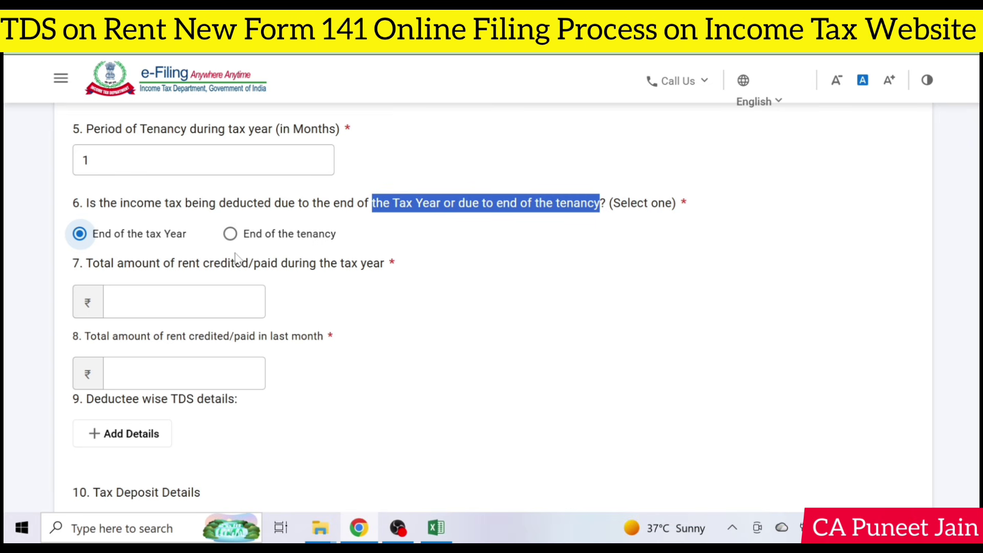
click(231, 236)
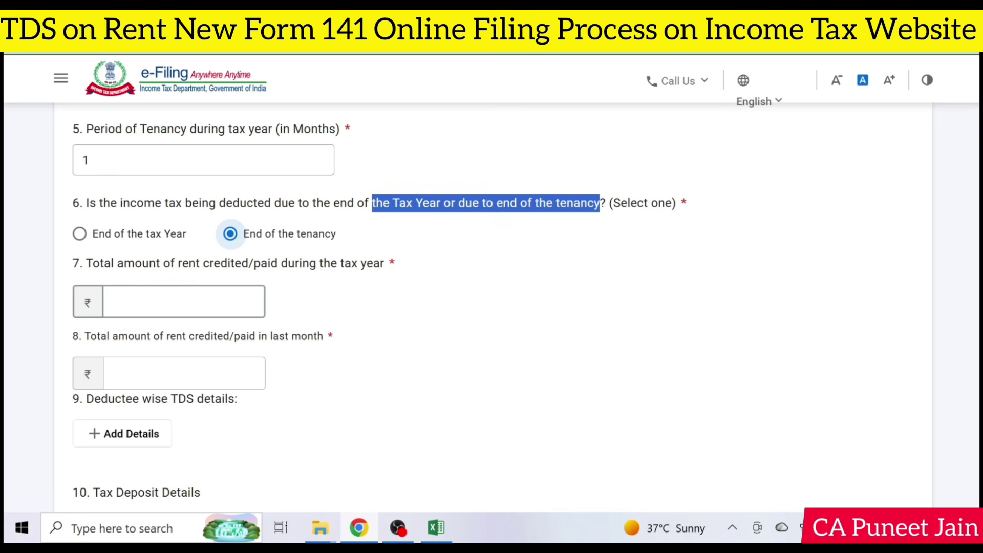
Step: Enter ₹80,000 as the total rent paid during the tax year and also as the rent paid in the last month
click(257, 301)
text(800000)
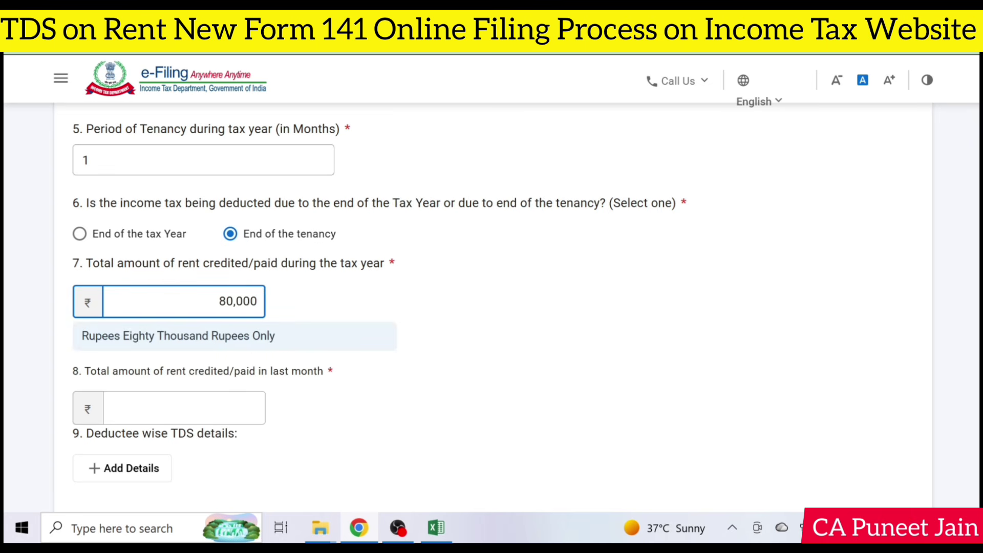
click(444, 332)
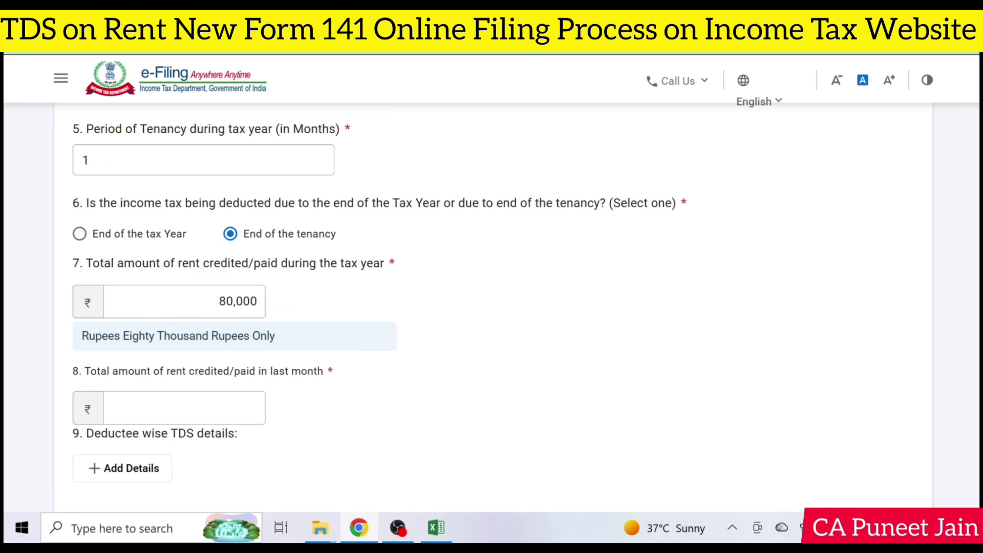
click(257, 407)
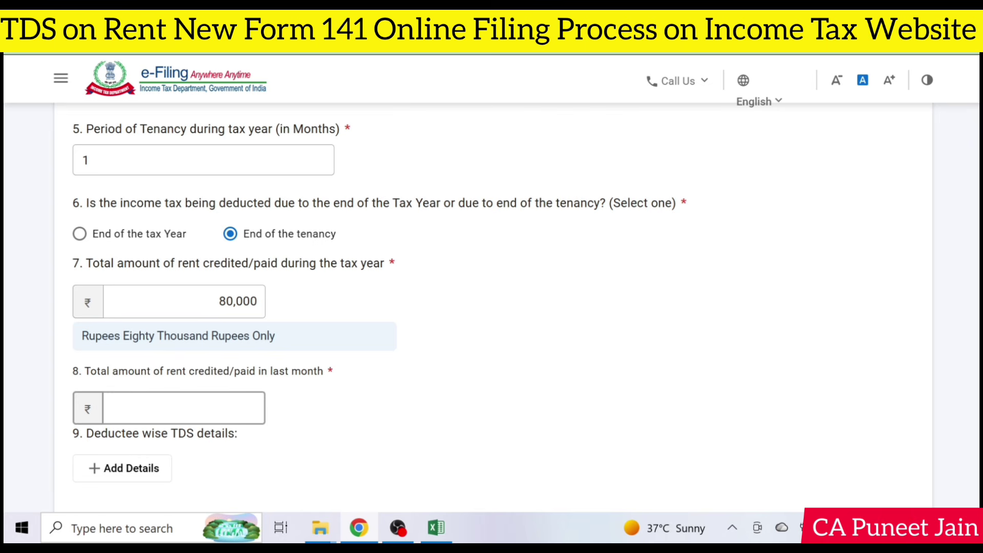
text(80,)
text(000)
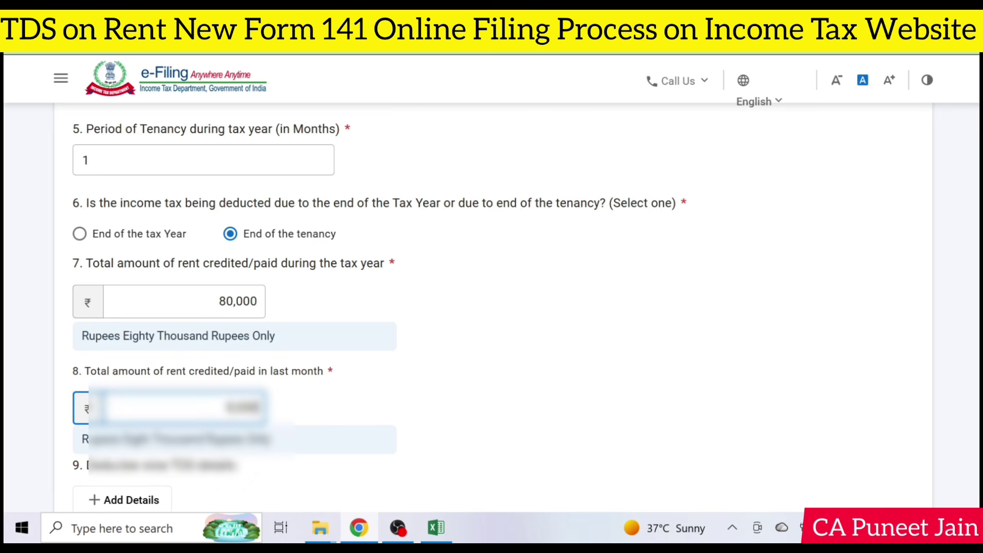
click(570, 344)
Step: Add a deductee-wise TDS entry for the landlord's PAN with ₹80,000 as the amount on which tax is liable to be deducted
scroll(345, 389, down, 5)
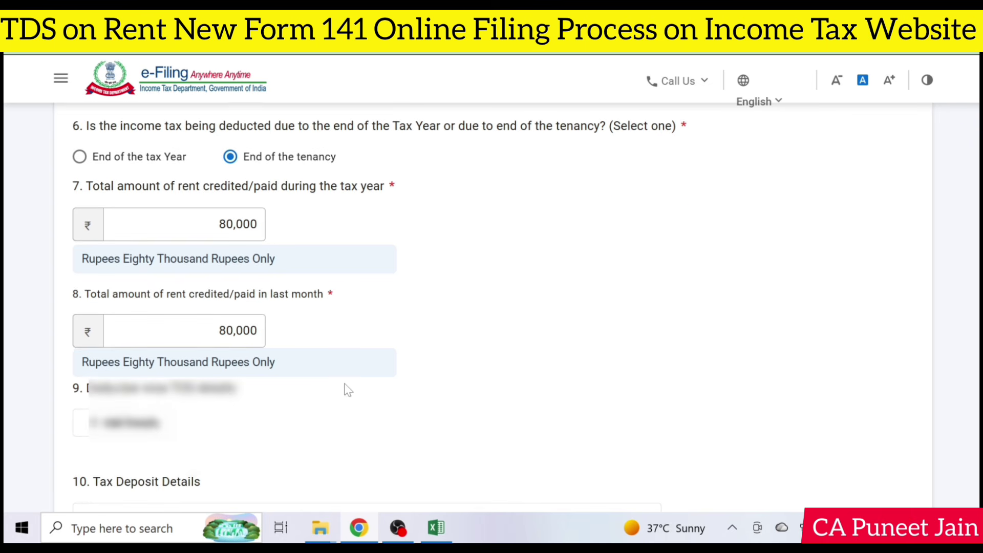
click(158, 273)
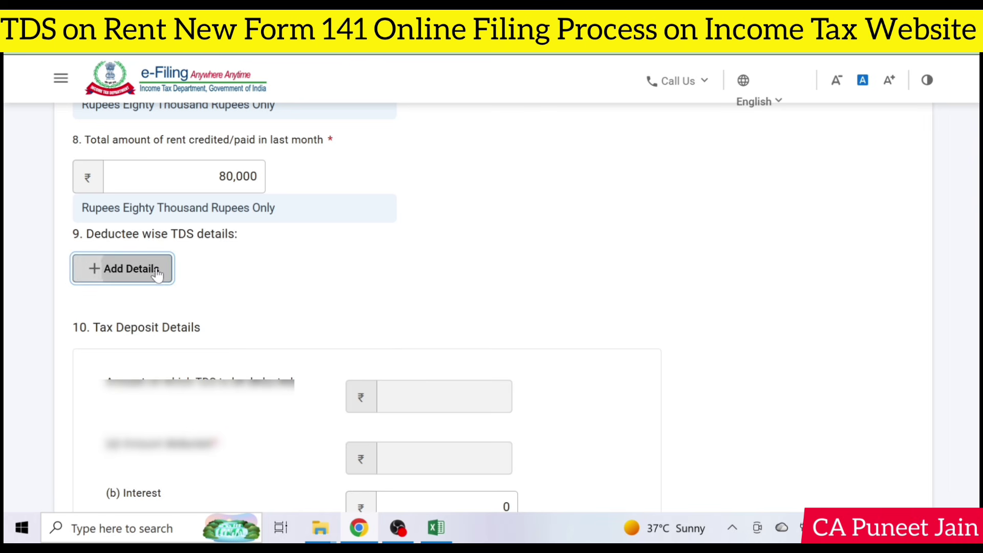
click(194, 402)
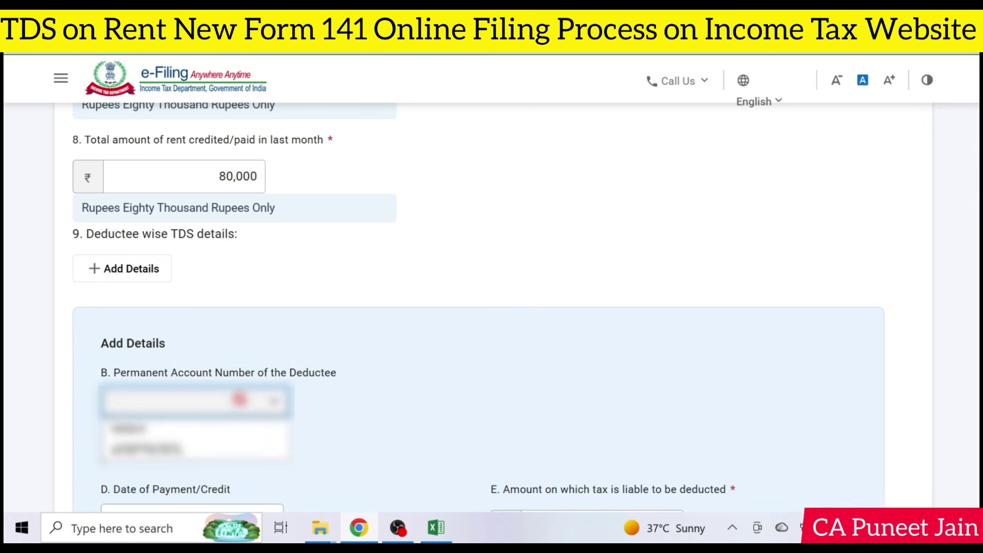
click(169, 450)
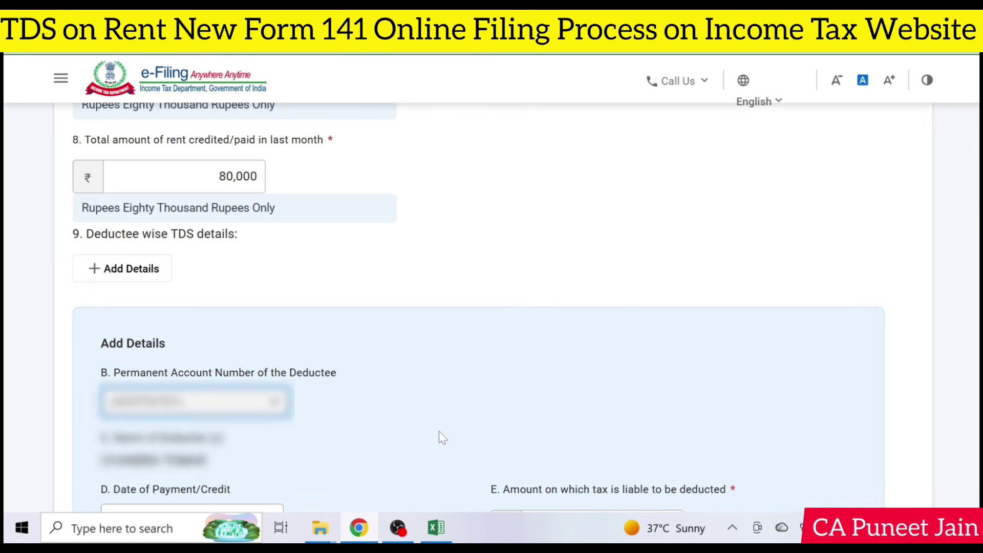
scroll(439, 431, down, 5)
click(589, 218)
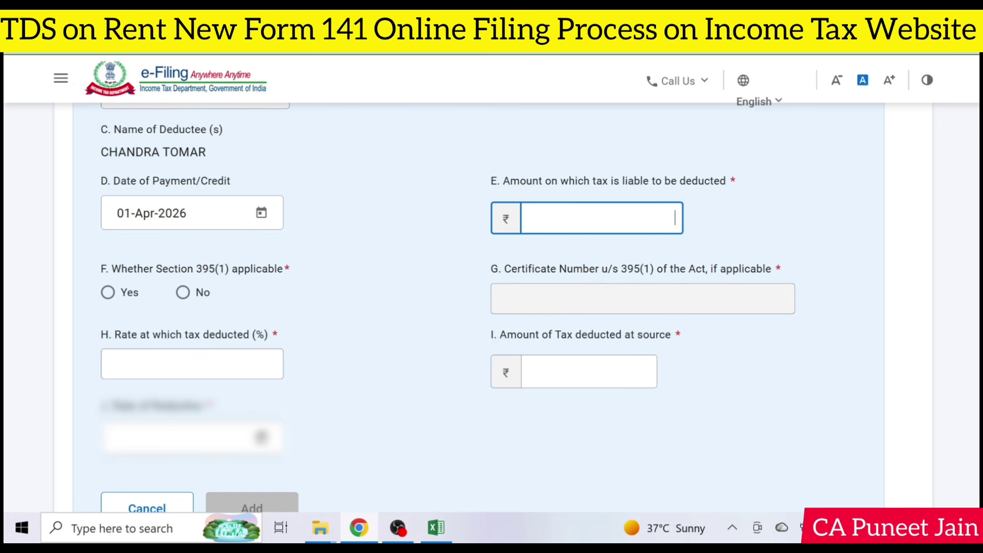
text(800000)
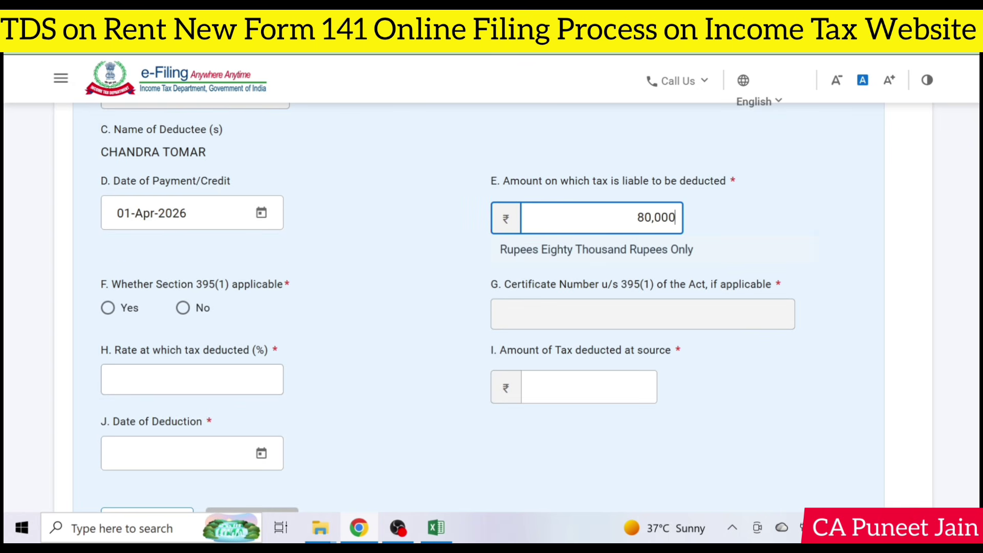
click(438, 304)
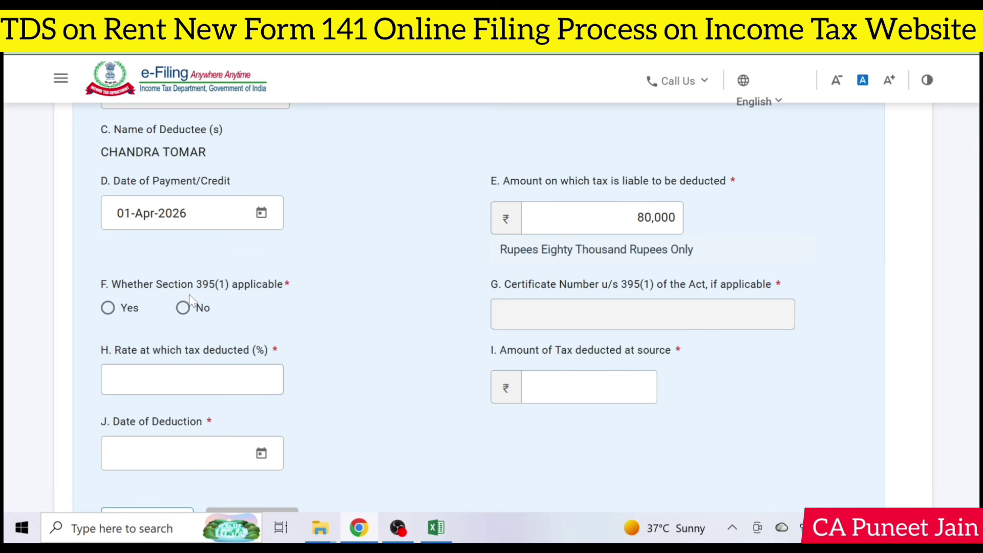
Step: Mark Section 395(1) as not applicable and set the tax deduction rate to 2%
click(185, 310)
click(192, 380)
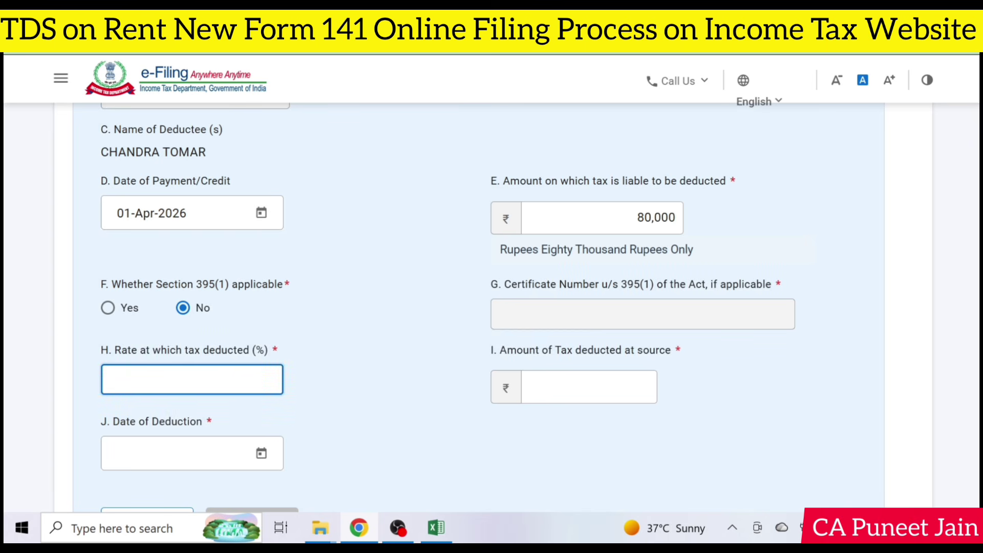
text(2)
click(371, 398)
Step: Set the date of deduction to 30-Apr-2026 and add the TDS entry to the deductee list
scroll(372, 397, down, 2)
click(261, 408)
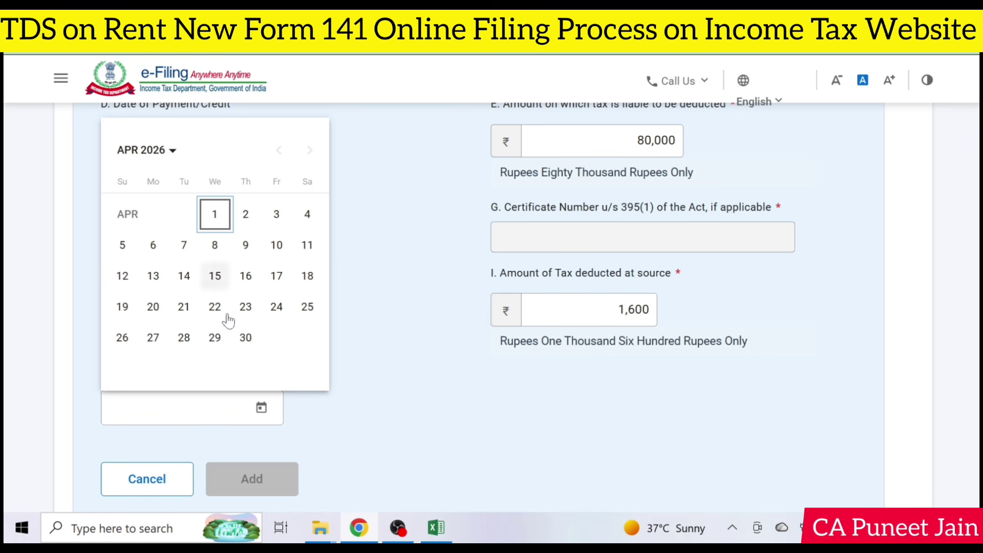
click(247, 339)
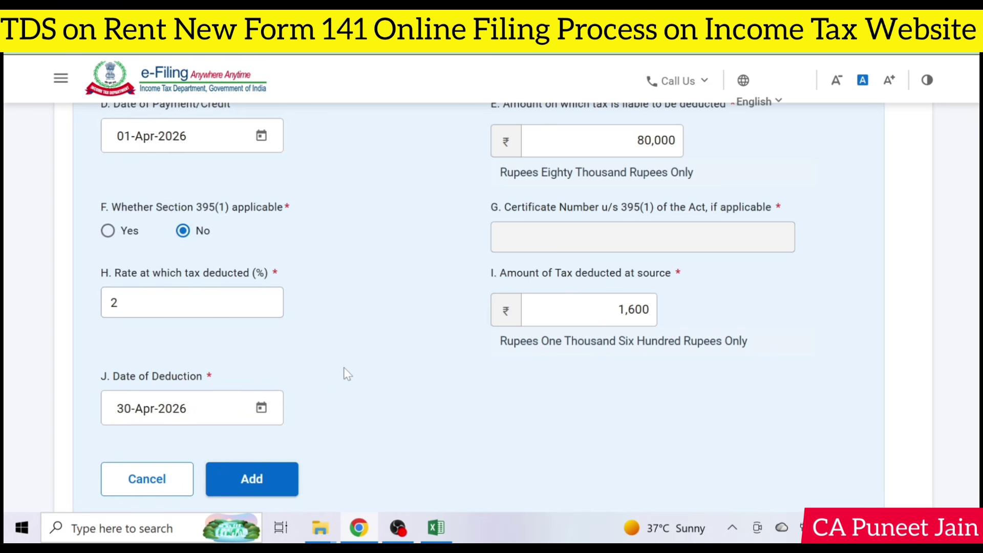
scroll(336, 375, down, 3)
click(256, 329)
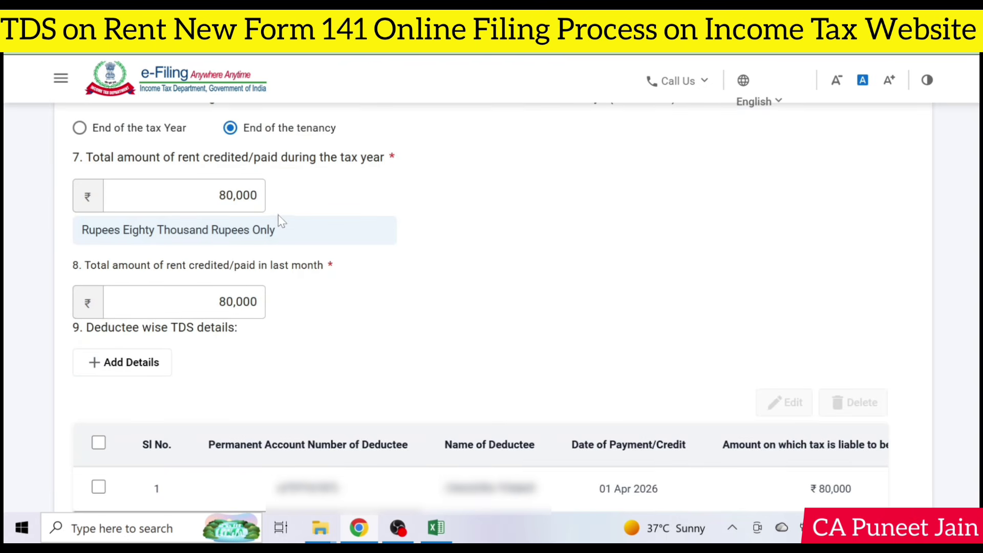
Step: Set the total rent credited or paid during the tax year to ₹4,80,000
scroll(481, 309, up, 1)
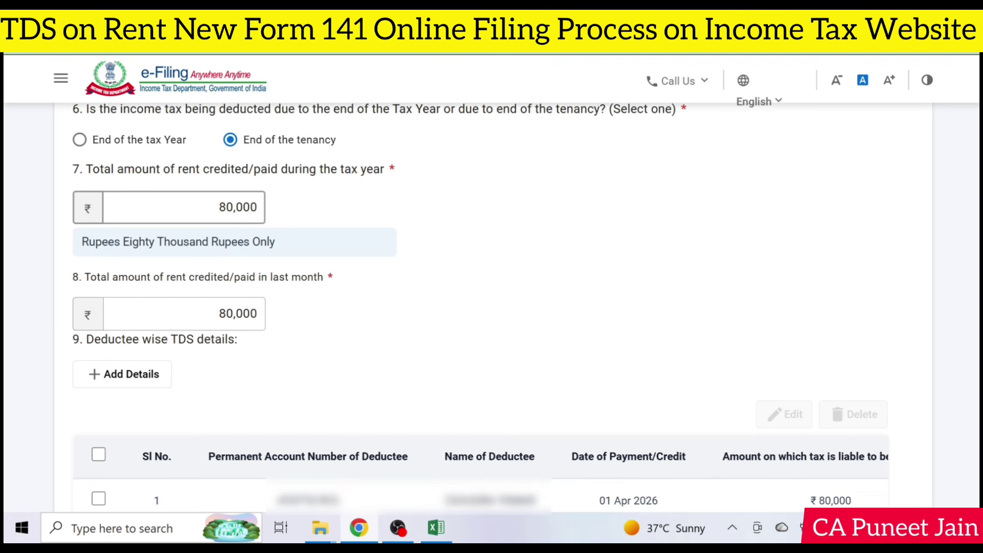
drag(219, 207, 309, 205)
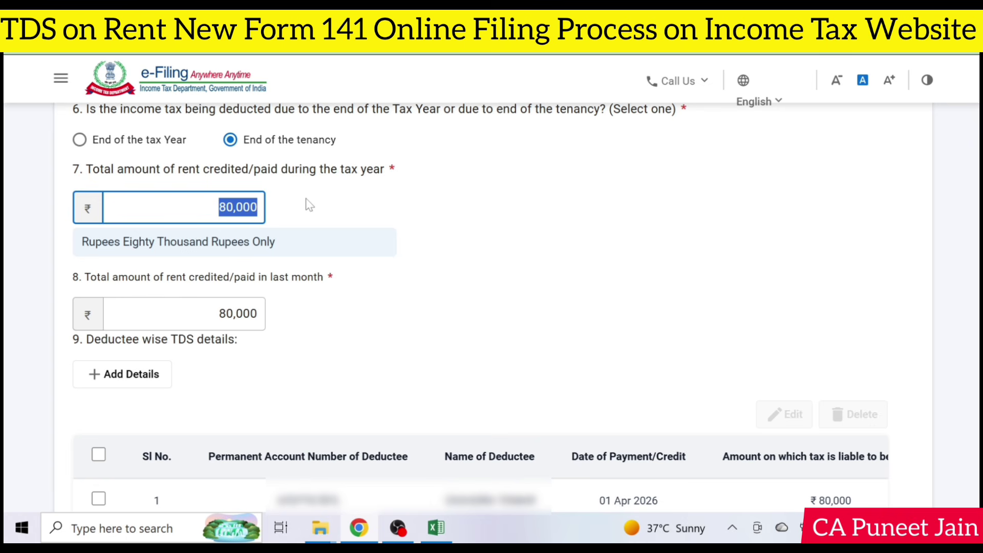
click(310, 205)
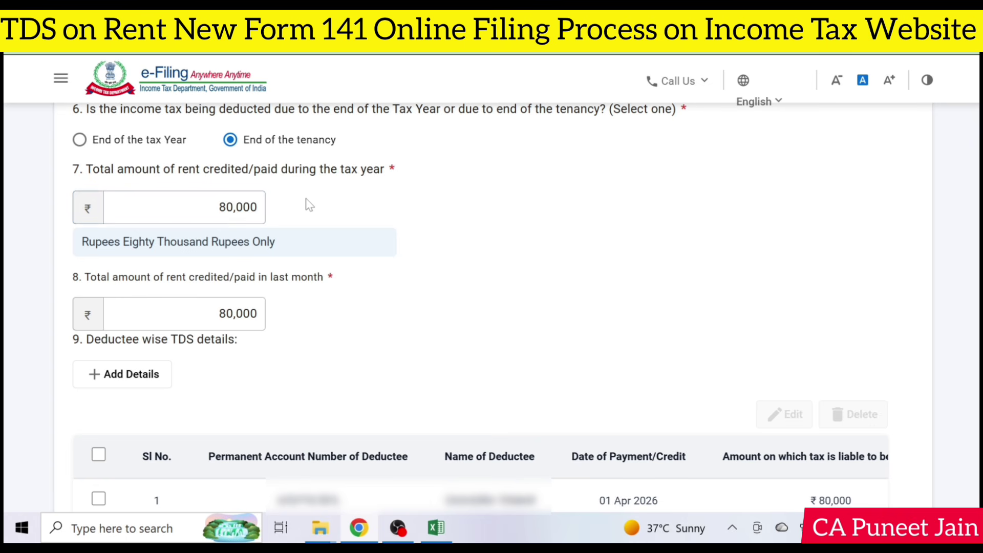
drag(219, 207, 269, 214)
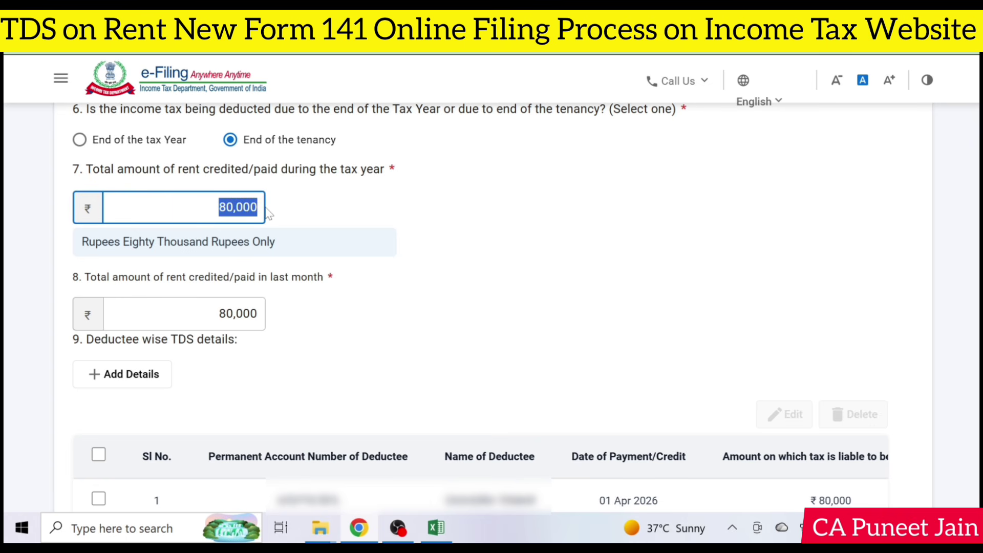
text(480000)
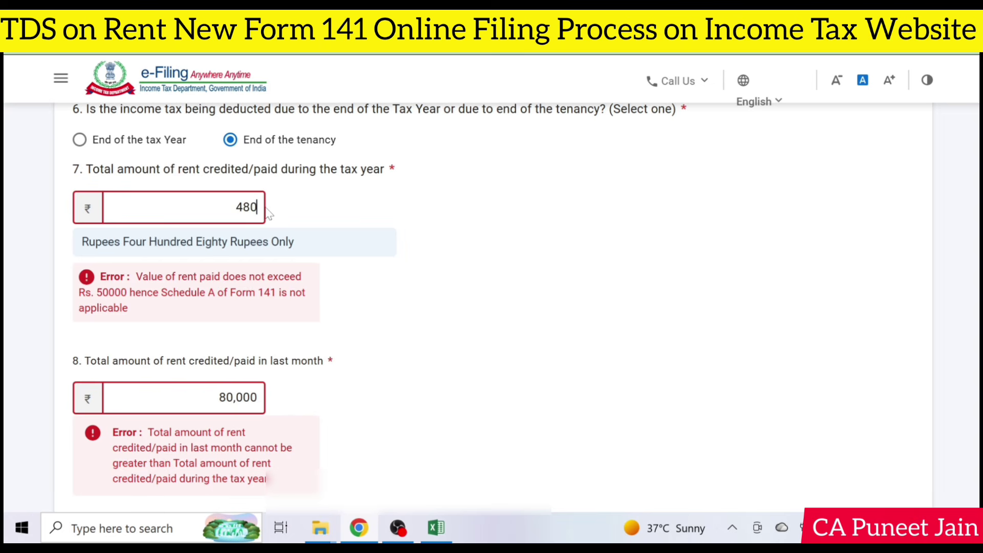
click(489, 329)
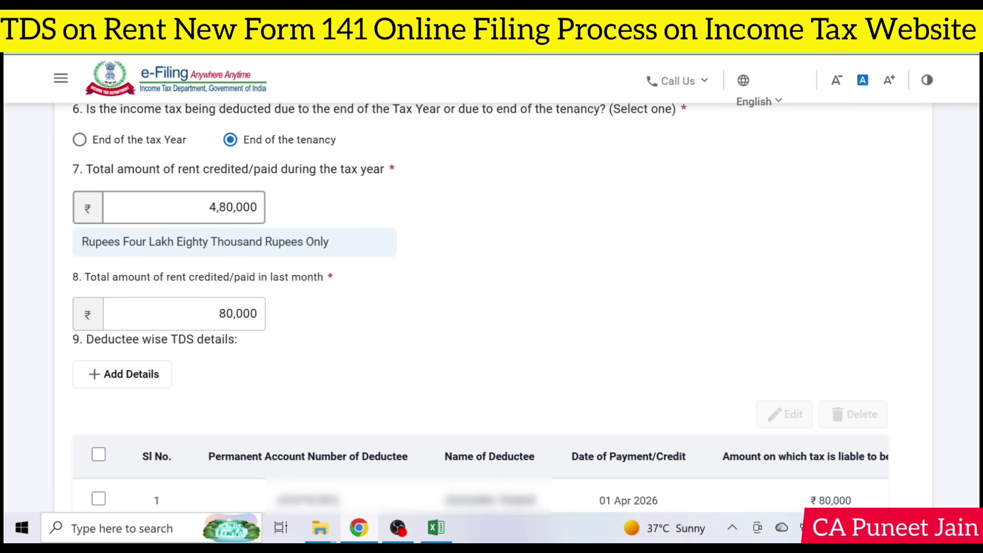
Step: Restore the total rent credited or paid during the tax year to ₹80,000
click(185, 314)
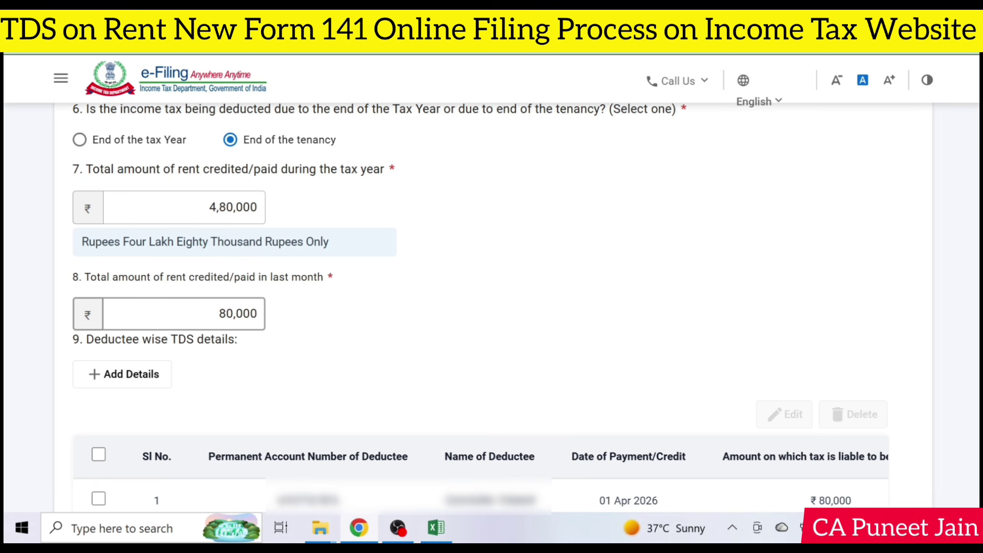
drag(202, 207, 297, 210)
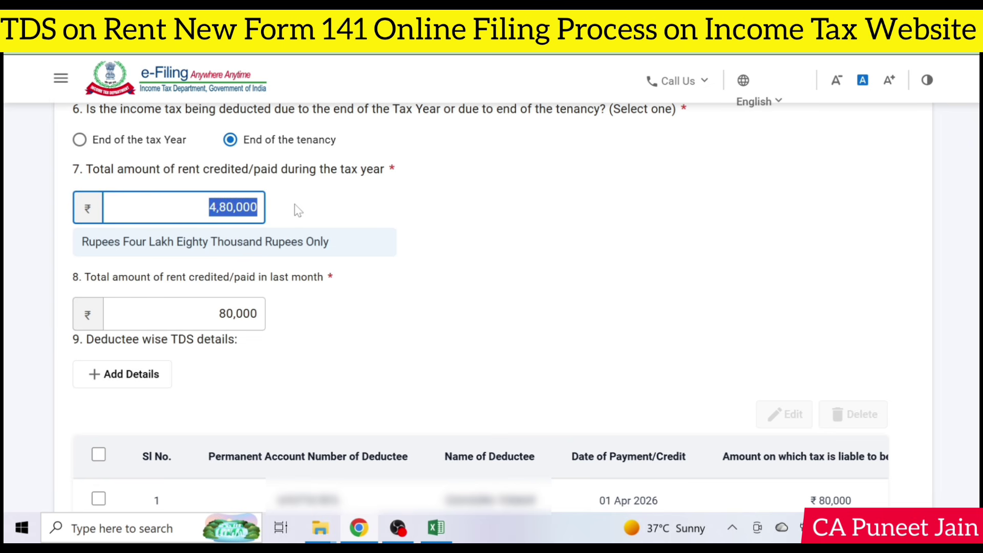
text(80000)
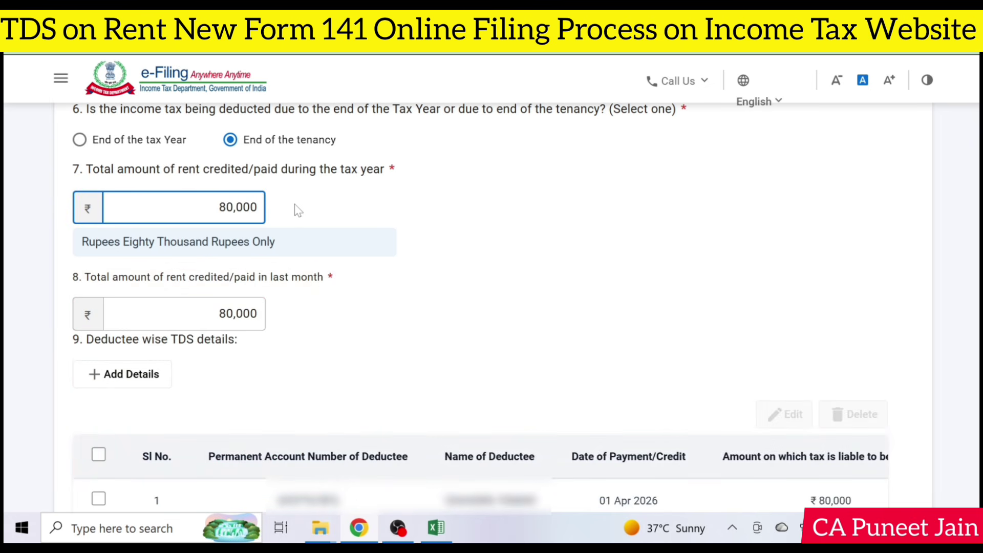
click(527, 408)
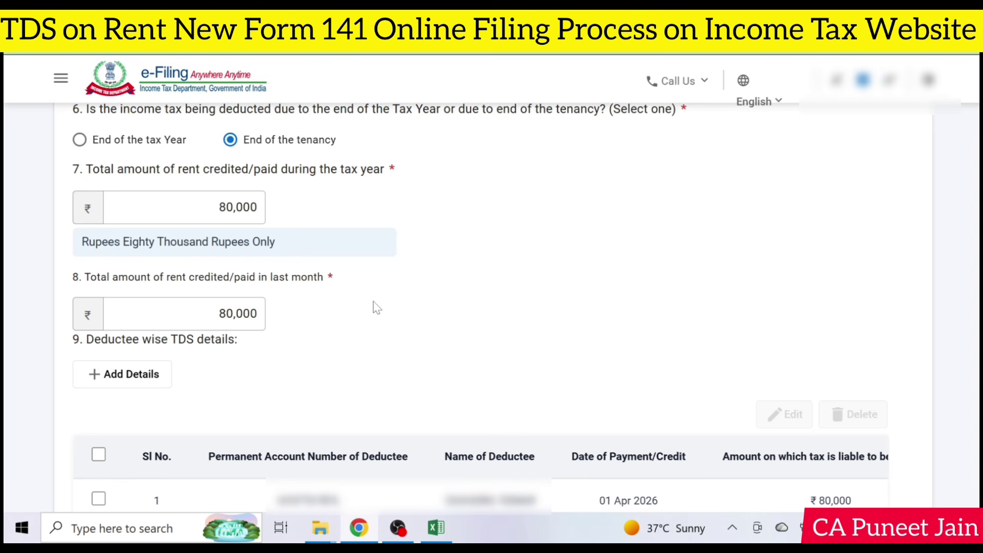
Step: Leave interest and fee at 0 in the tax deposit details and continue to the payment mode selection
scroll(377, 308, down, 10)
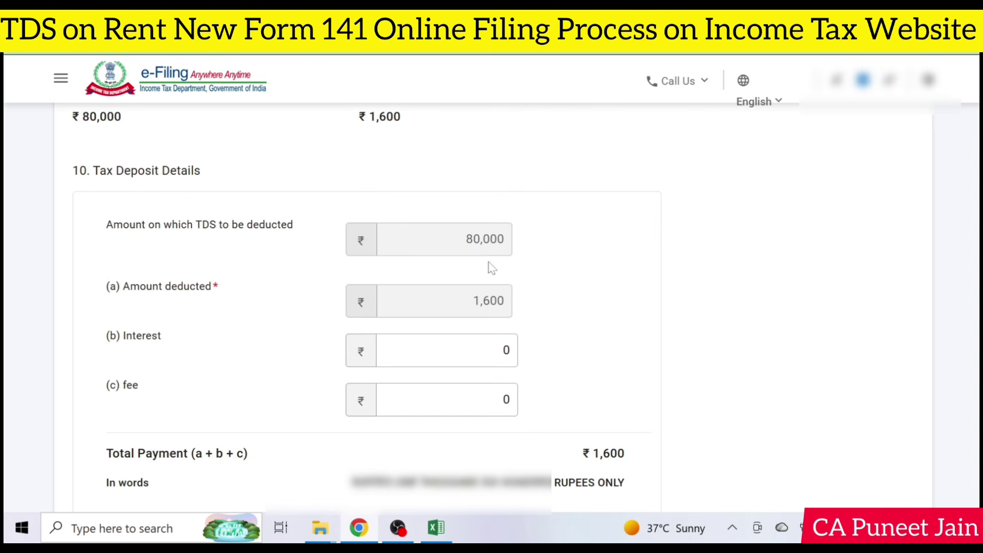
scroll(492, 261, down, 3)
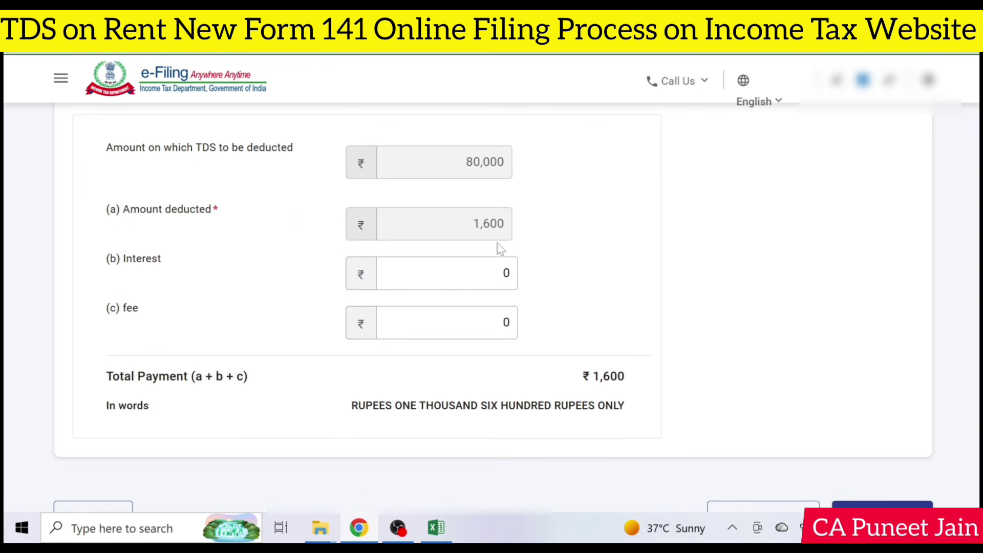
click(882, 441)
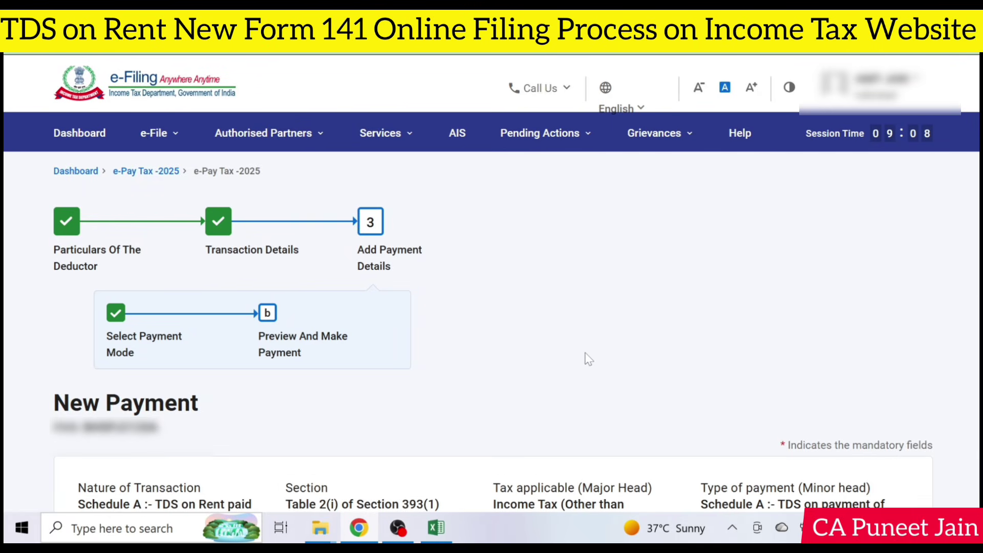
scroll(589, 358, down, 10)
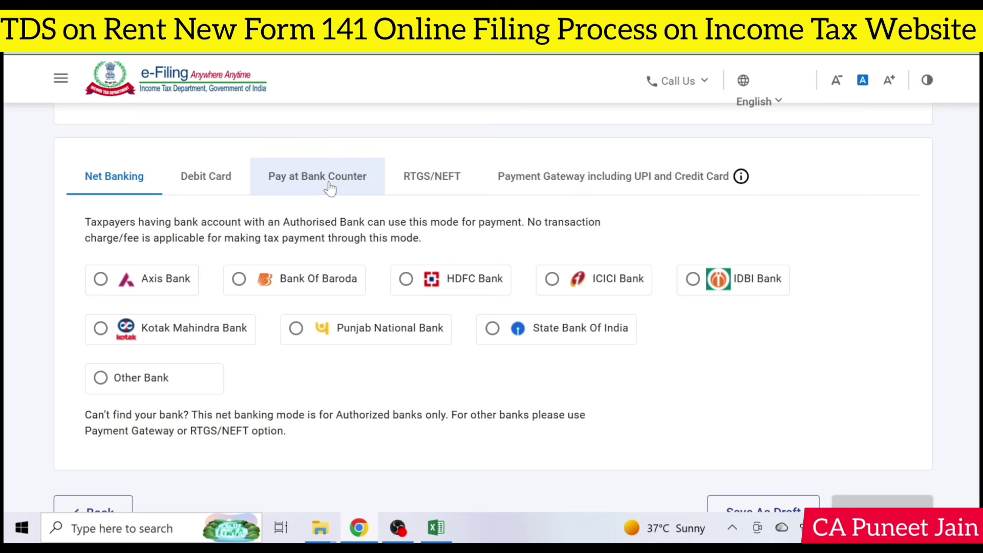
Step: Review the RTGS/NEFT, Debit Card, and Payment Gateway including UPI and Credit Card payment modes
click(435, 177)
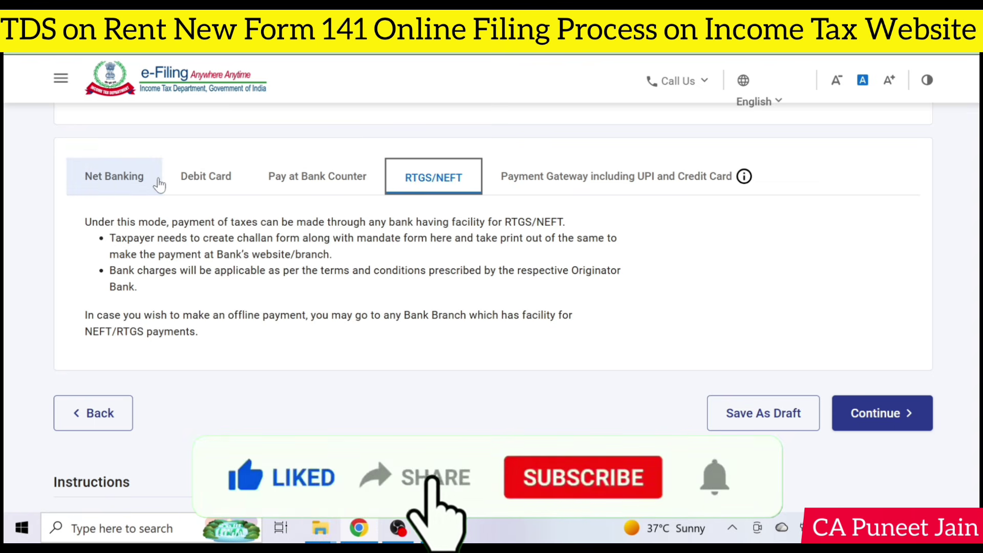
click(205, 176)
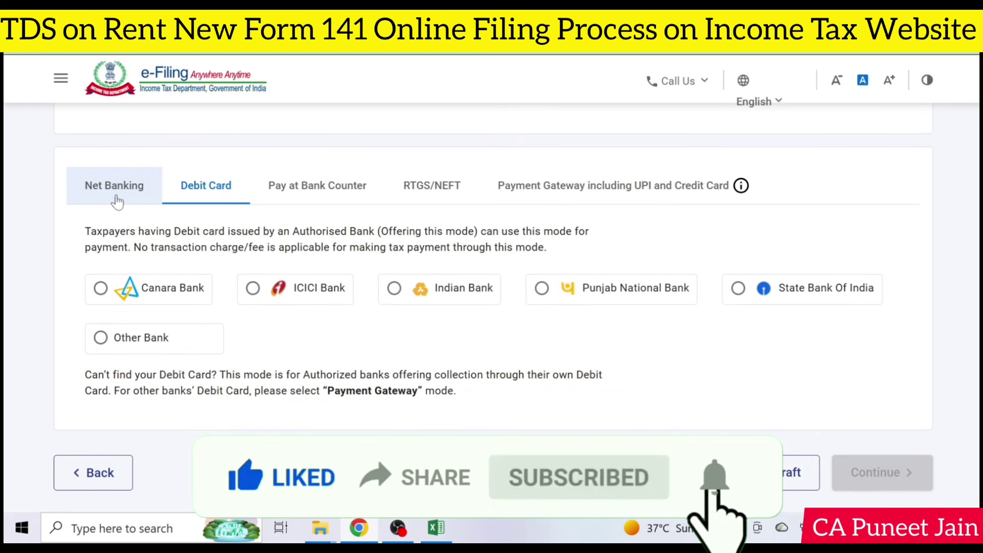
click(645, 186)
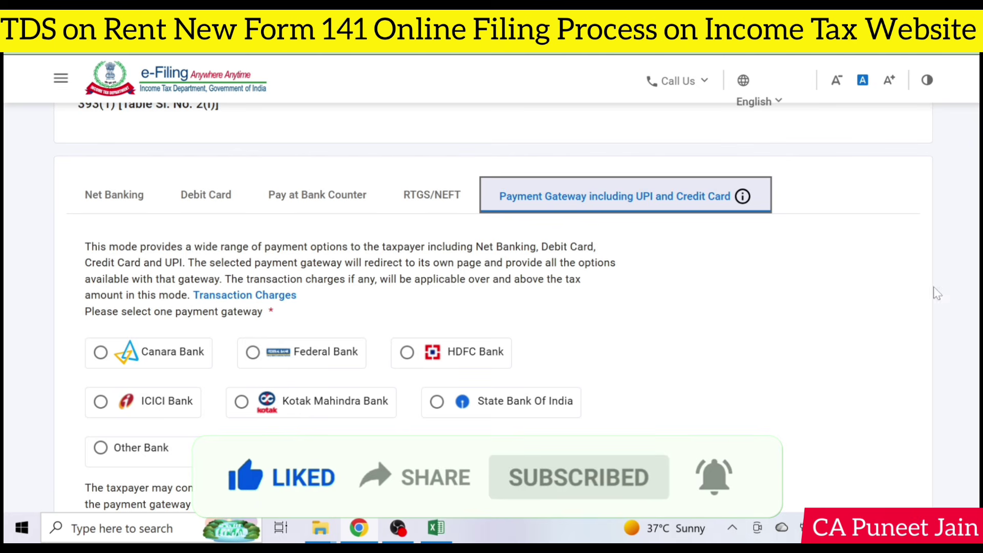
Step: Examine the transaction charges of the banks' payment gateways and close the charges list
scroll(938, 294, down, 1)
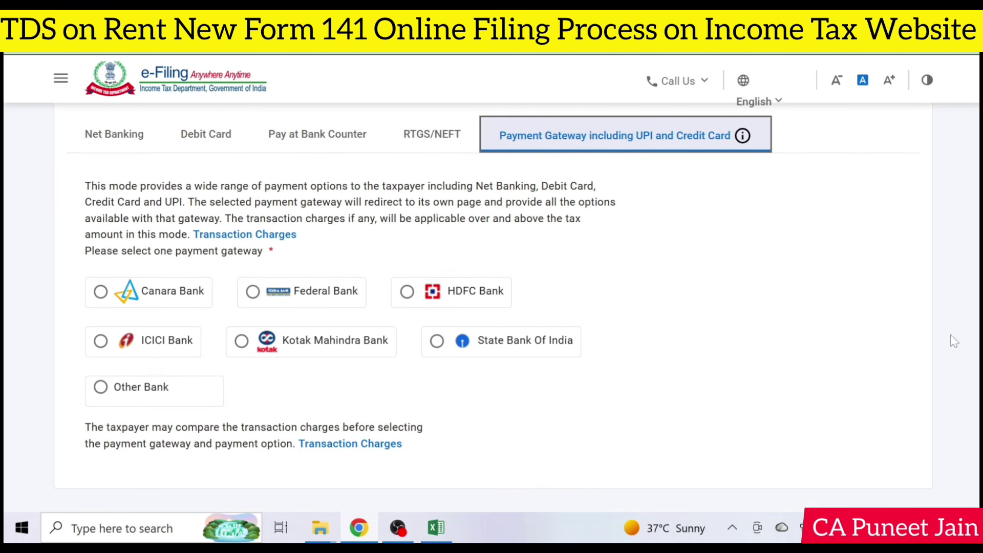
click(241, 234)
scroll(530, 289, down, 10)
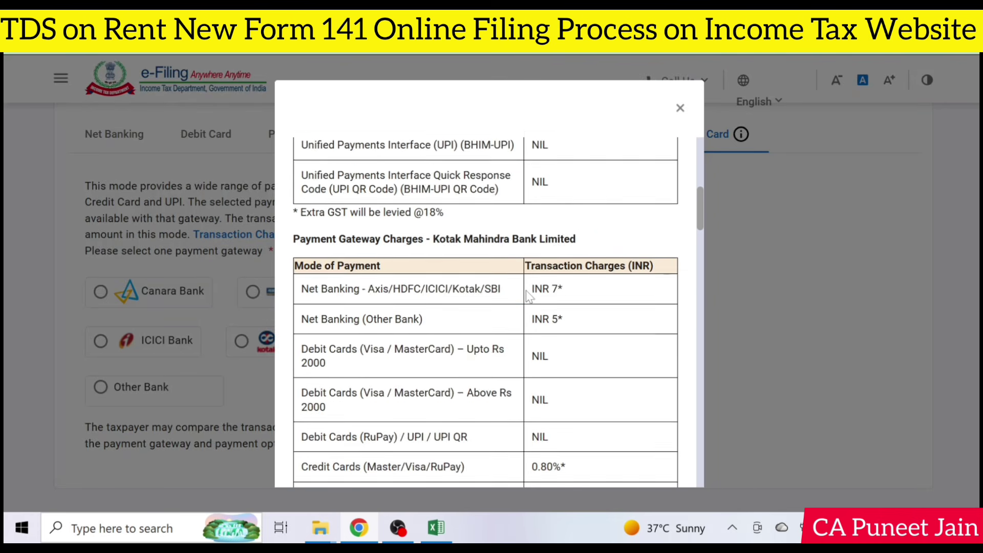
click(680, 107)
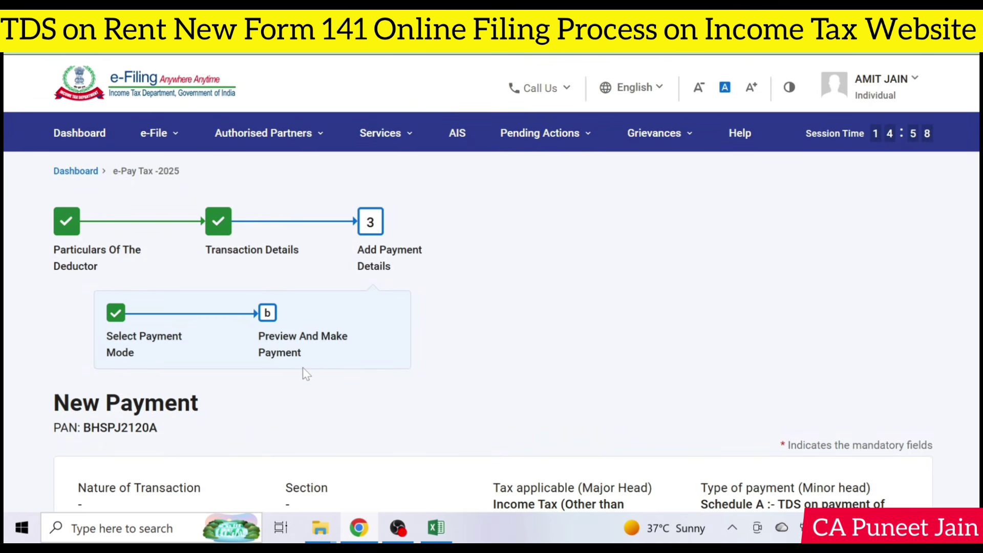
Step: Check the net banking options, leave the new payment for the e-Pay Tax page, and view its payment history
scroll(303, 367, down, 10)
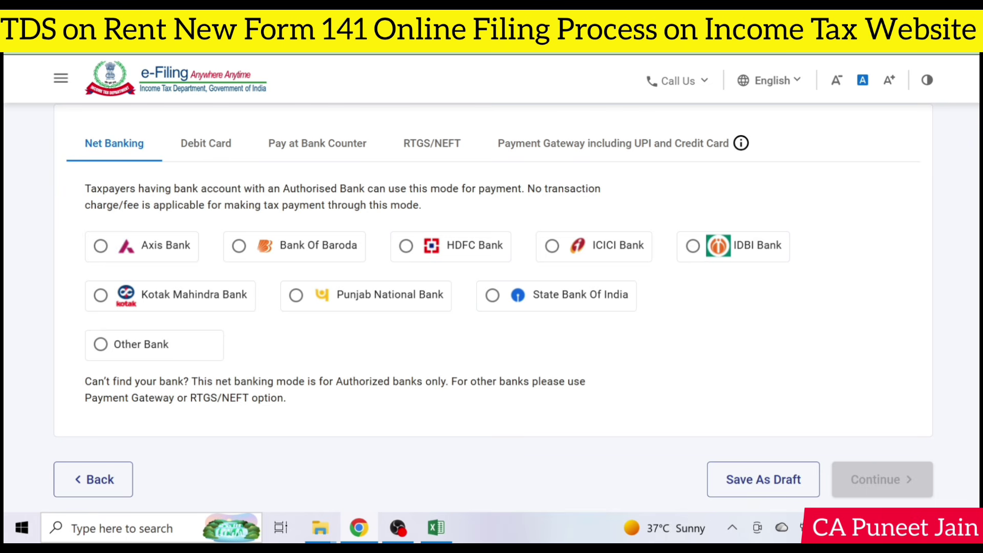
scroll(492, 272, up, 1)
scroll(492, 272, down, 1)
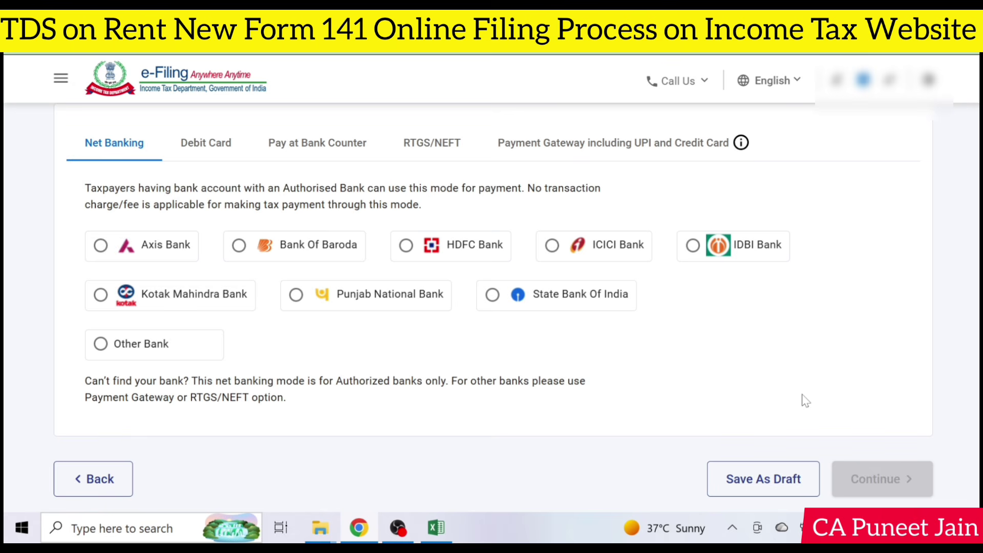
scroll(805, 401, up, 15)
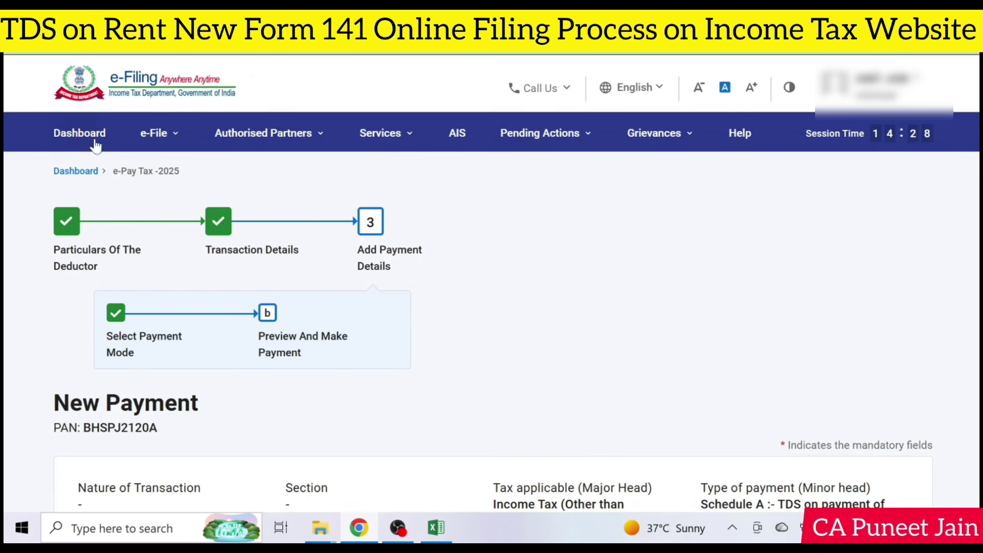
click(158, 133)
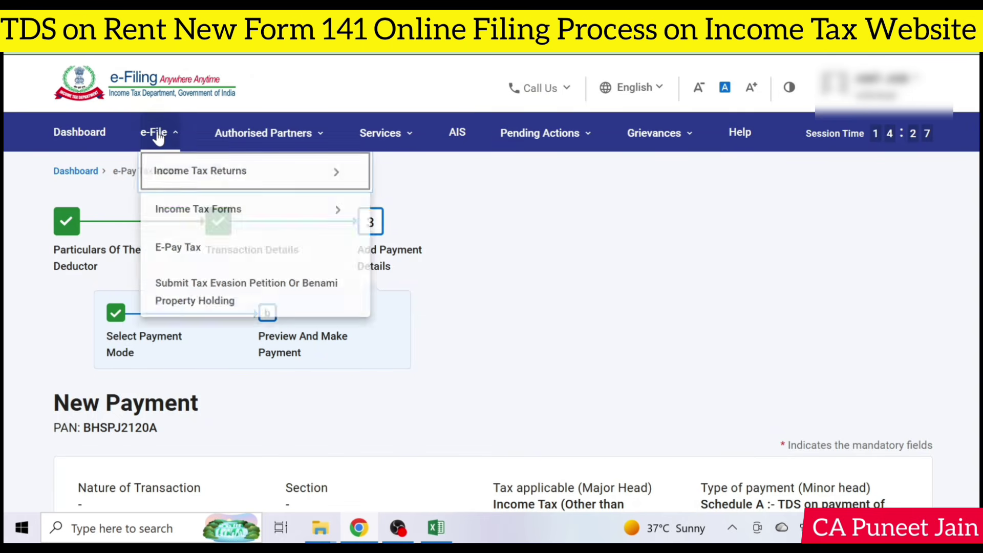
click(193, 250)
click(668, 449)
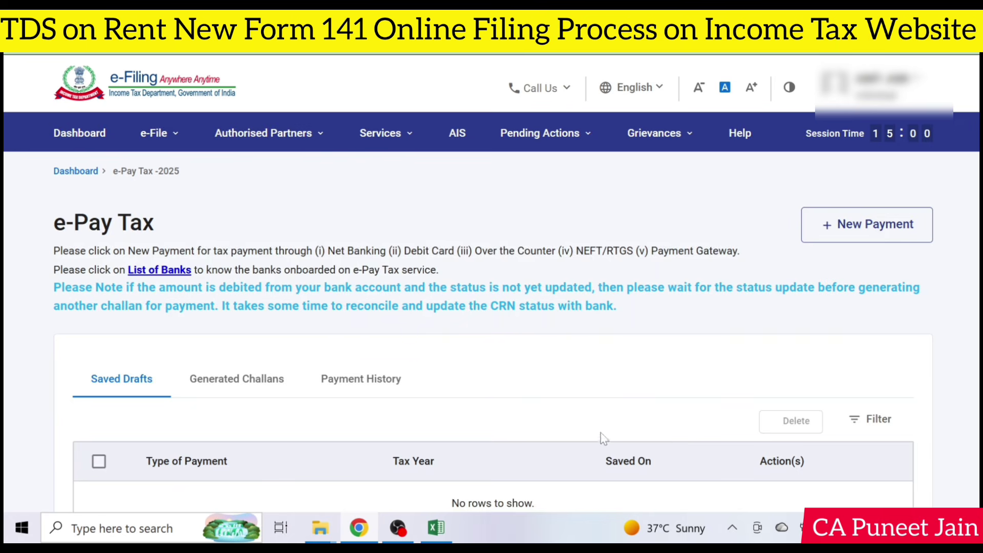
click(384, 378)
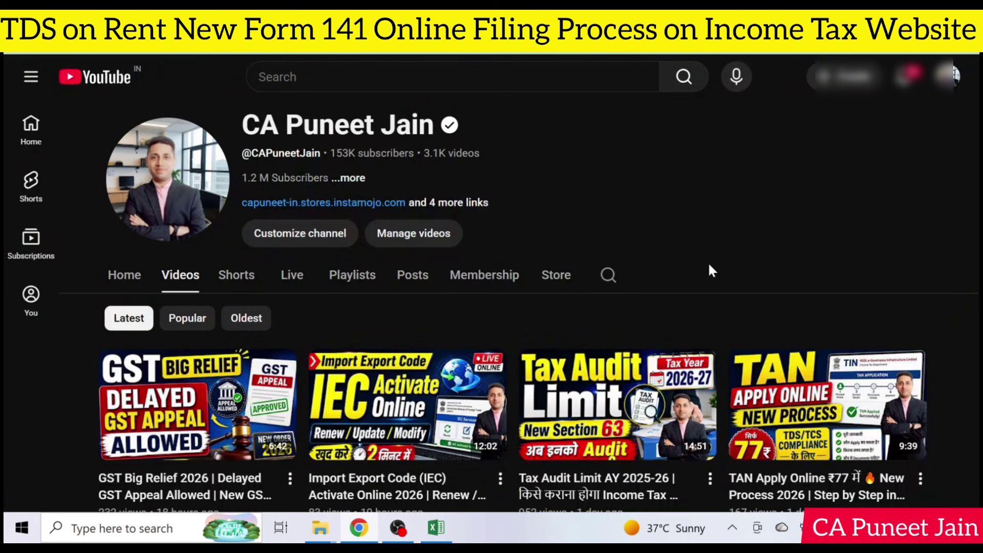
scroll(730, 287, down, 1)
scroll(731, 287, down, 3)
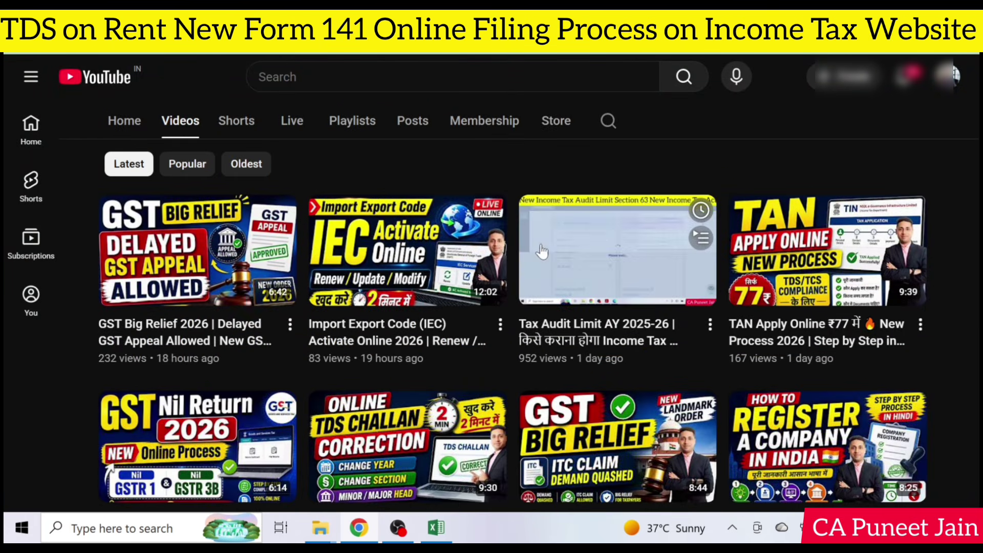
scroll(940, 373, down, 3)
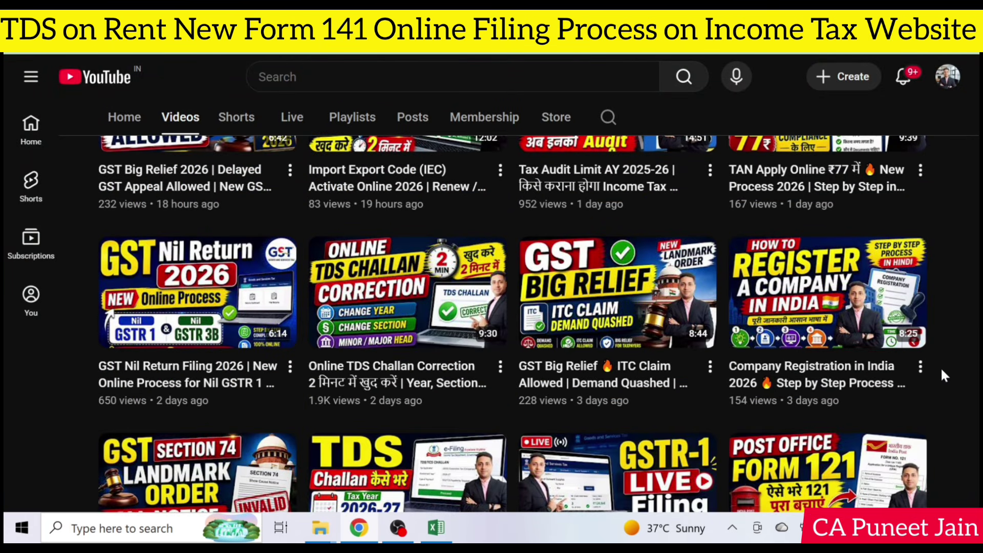